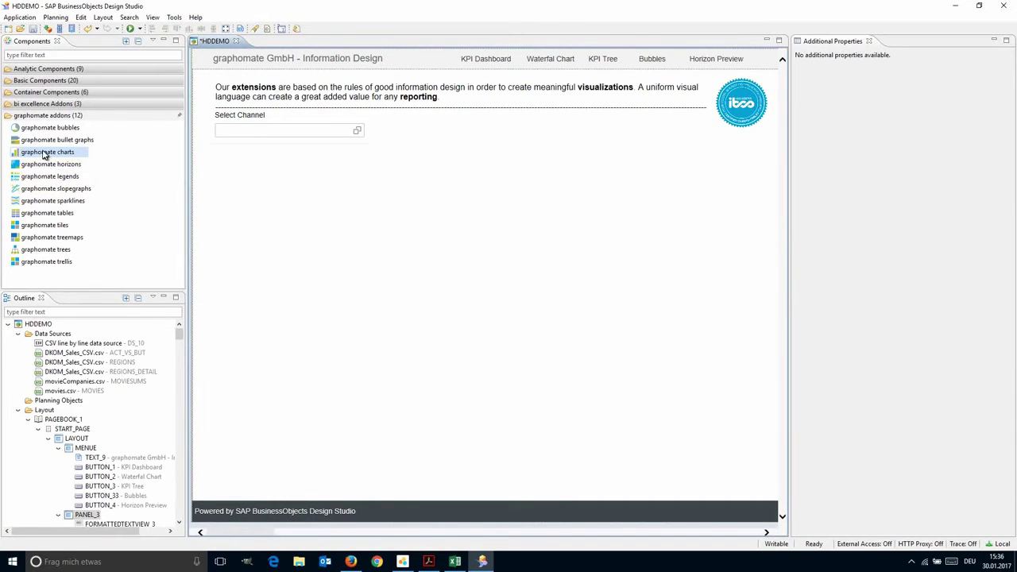
Add a graphomate chart, enlarge it to about 1036 × 612, and bind it to ACT_VS_BUT
left_click_drag(50, 152, 271, 176)
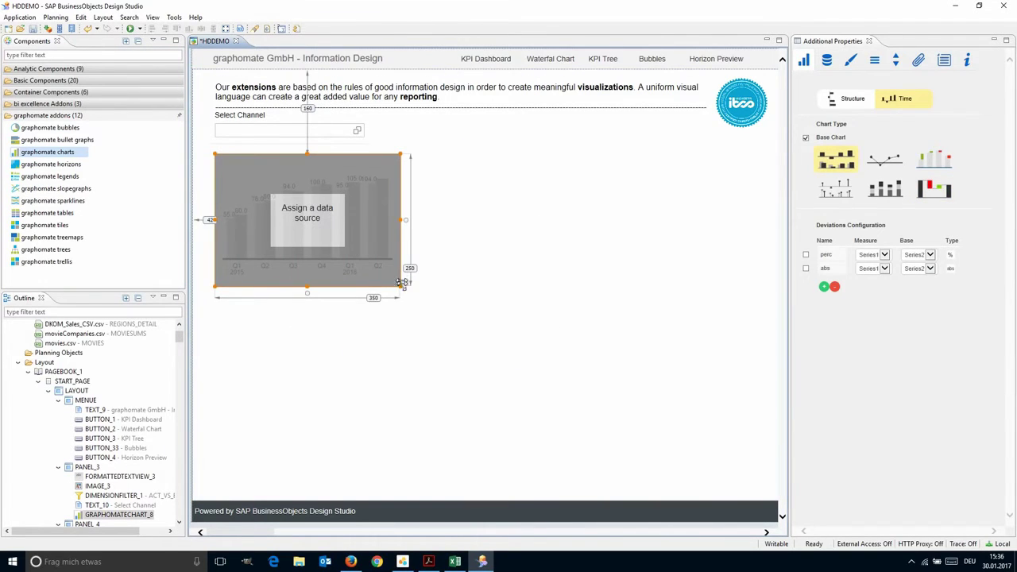
left_click_drag(402, 290, 763, 480)
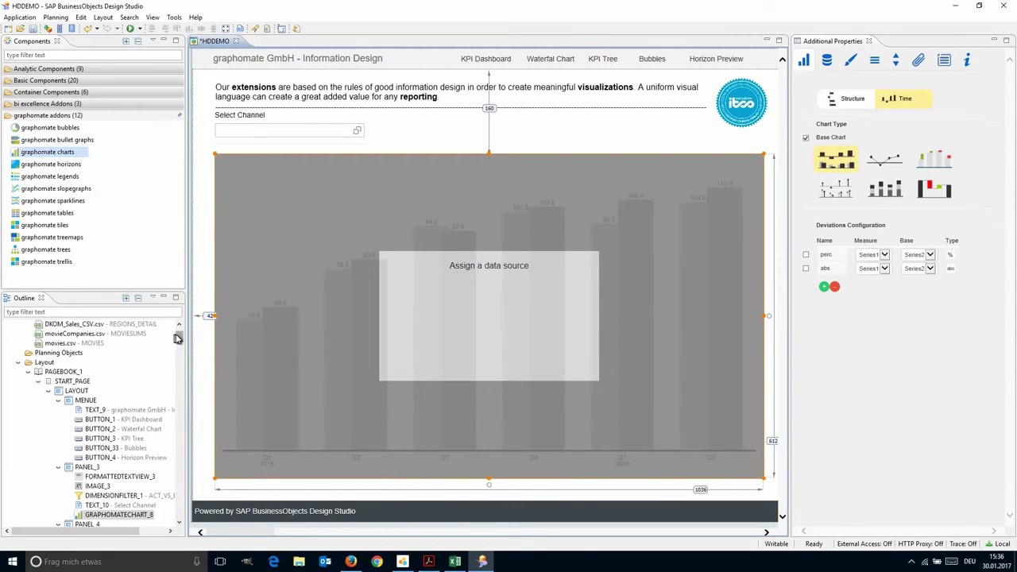
scroll(178, 337, "up", 3)
left_click_drag(75, 352, 429, 318)
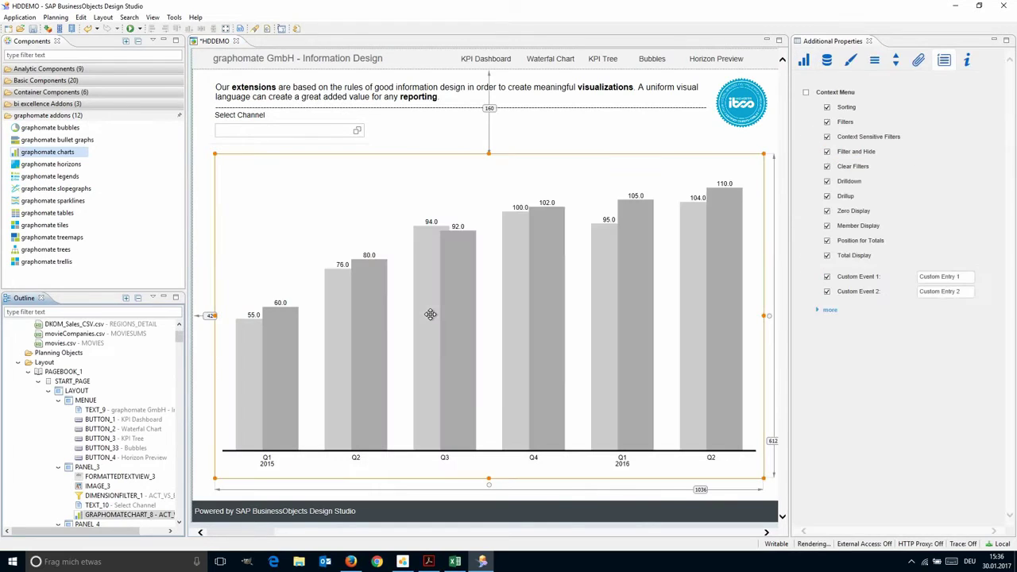
Map Series 1 to Net Sales - ACT and Series 2 to Net Sales - BUD
left_click(827, 61)
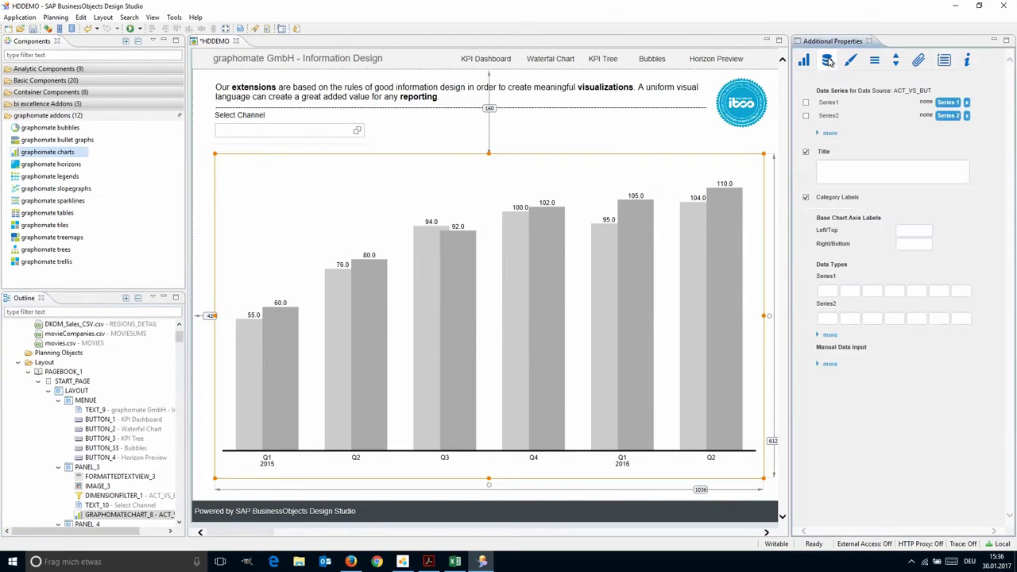
left_click(948, 104)
left_click(216, 140)
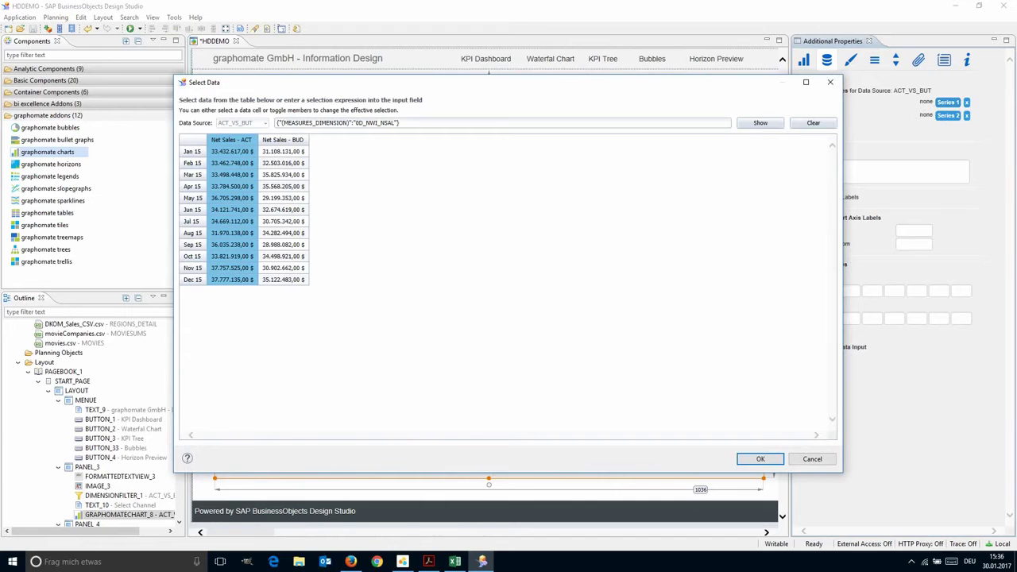
left_click(760, 459)
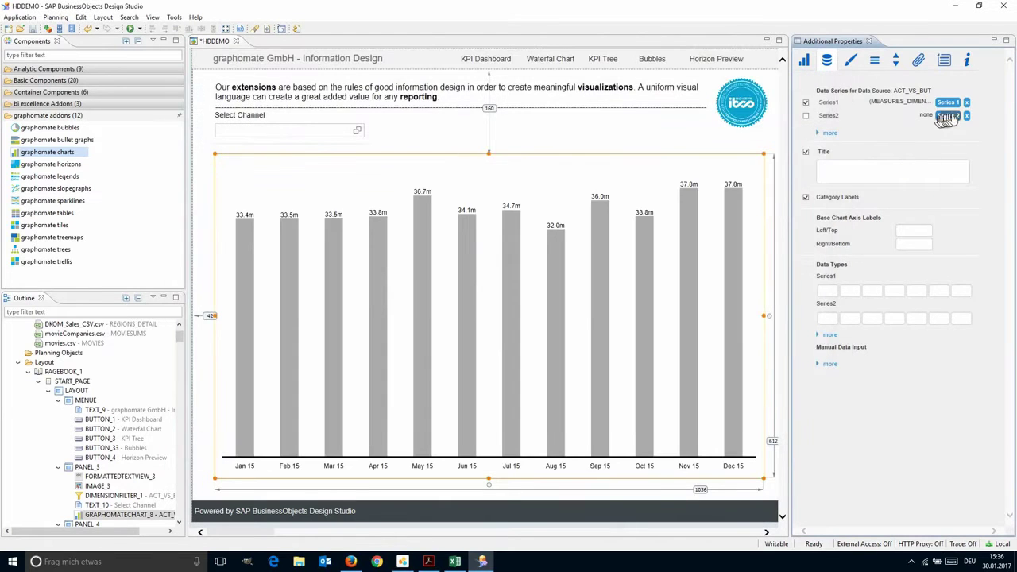
left_click(948, 115)
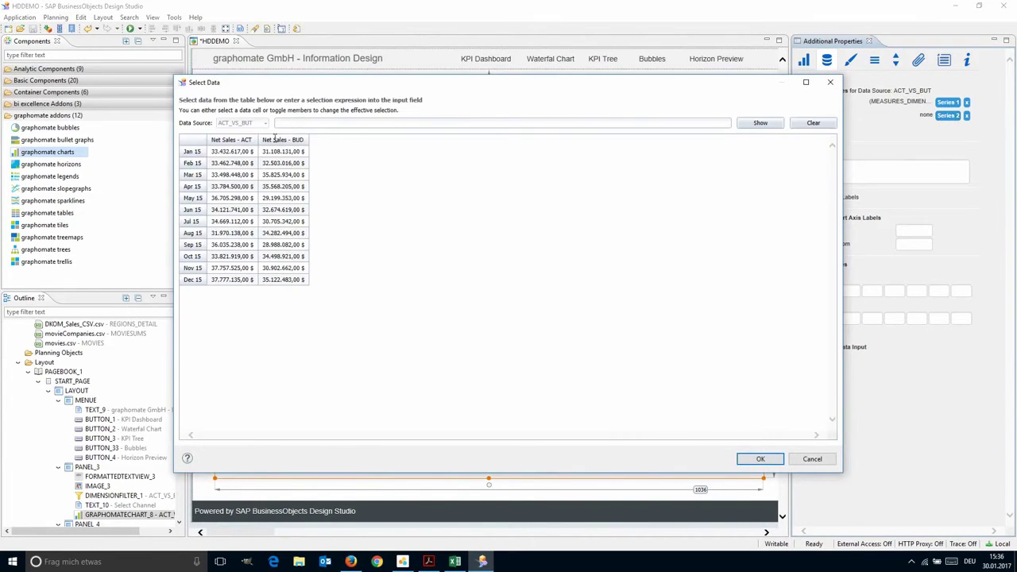
left_click(274, 140)
left_click(760, 459)
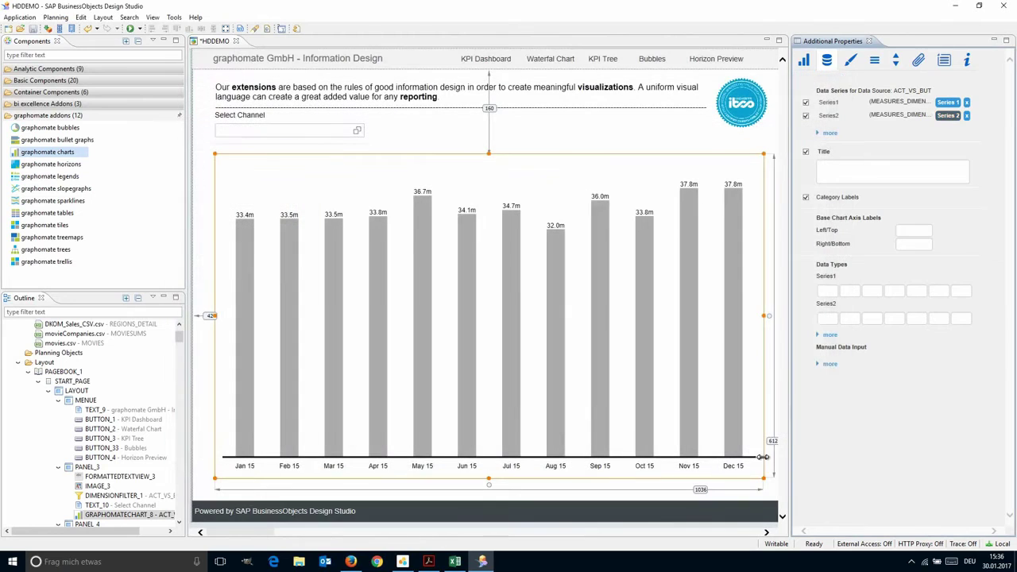
Preview the stacked, waterfall and lollipop chart types, then return to grouped bars
left_click(804, 62)
left_click(936, 162)
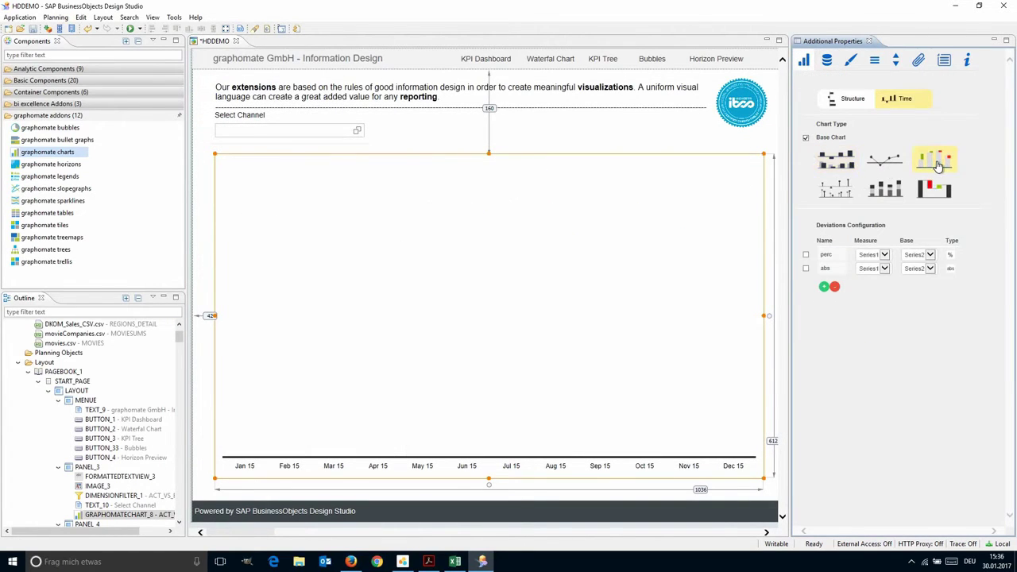
left_click(882, 191)
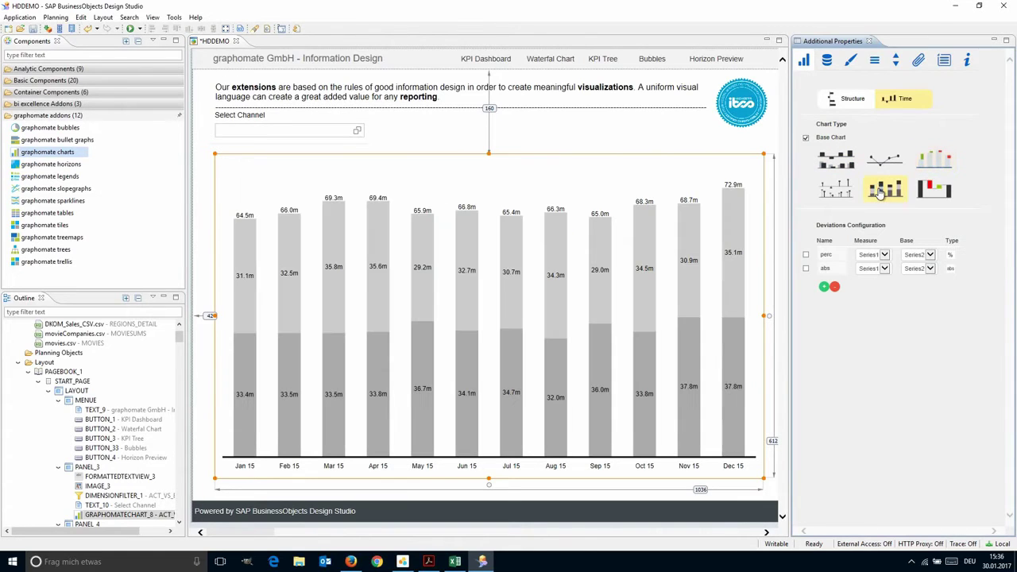
left_click(928, 191)
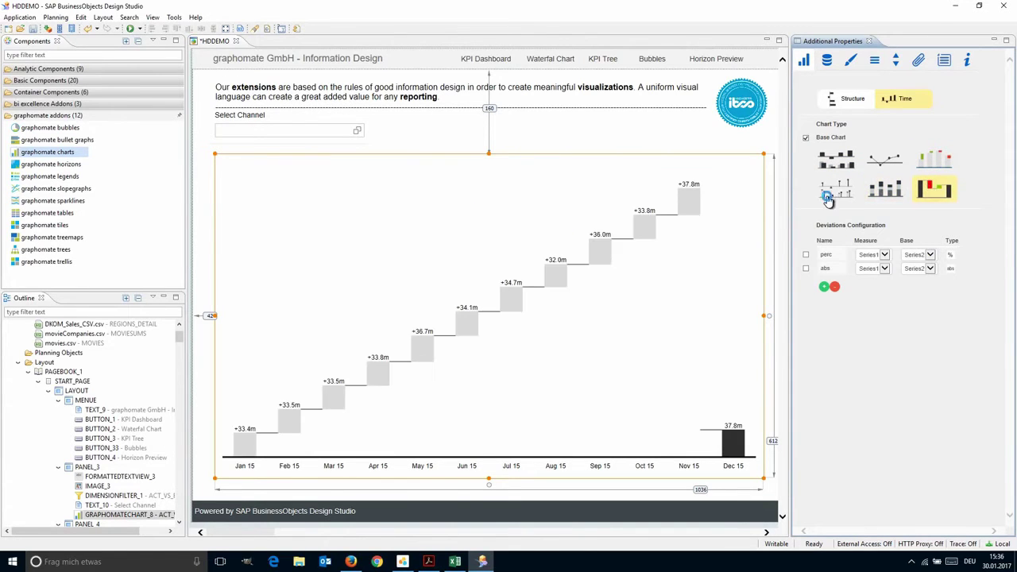
left_click(831, 199)
left_click(836, 164)
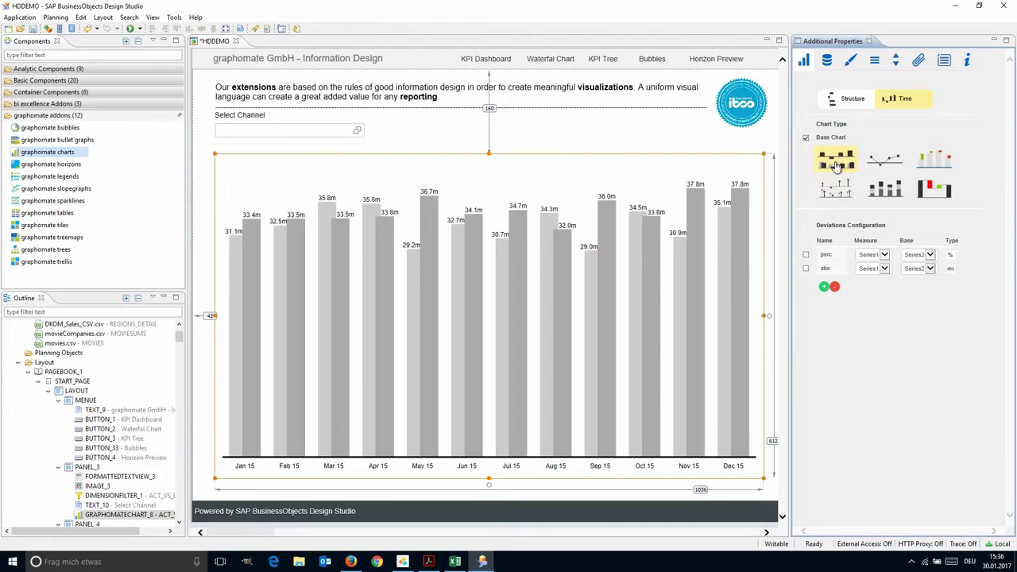
Enable percentage and absolute deviation rows, and add a Dev3 deviation left switched off
left_click(806, 255)
left_click(806, 269)
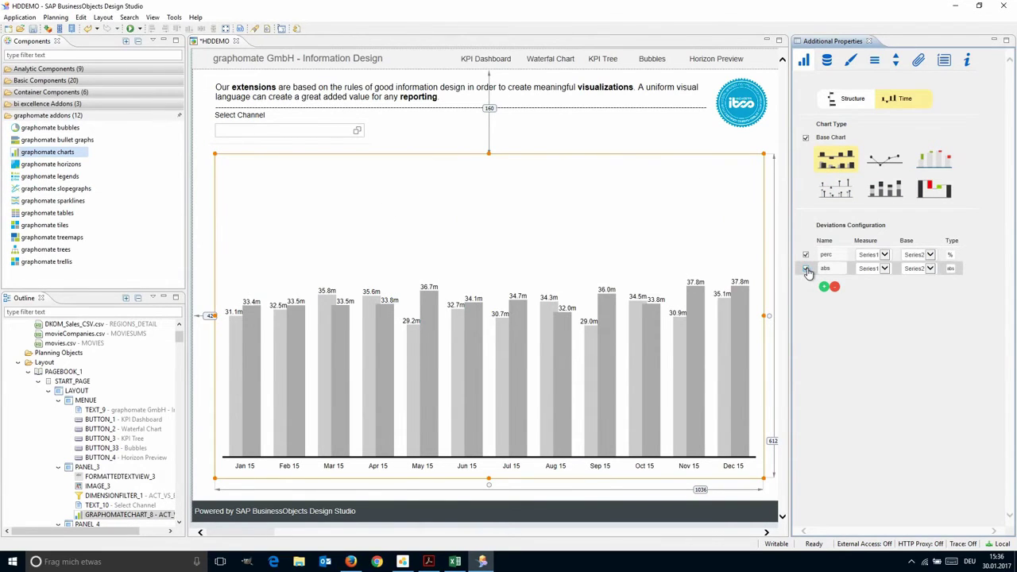
left_click(824, 286)
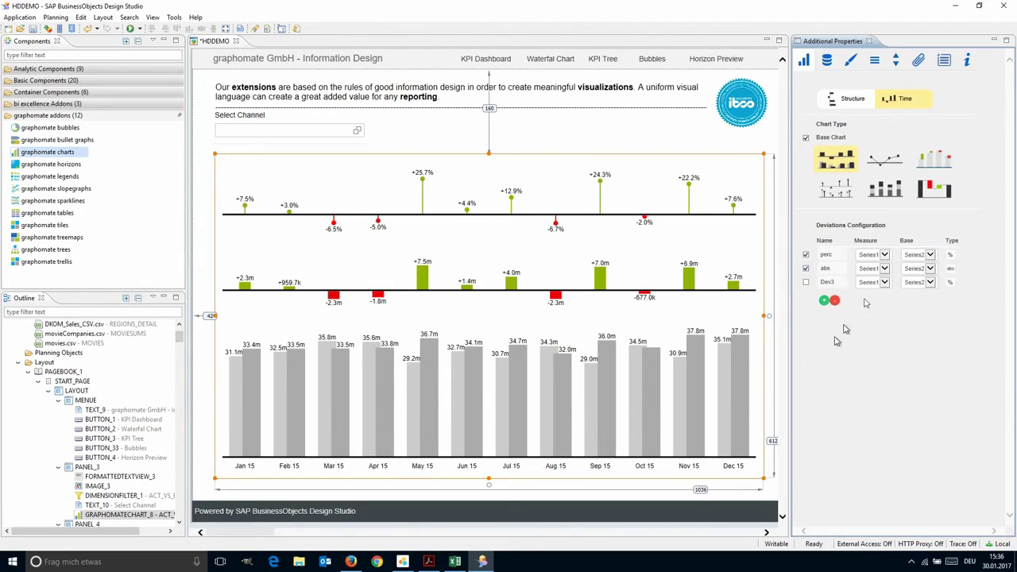
left_click(806, 283)
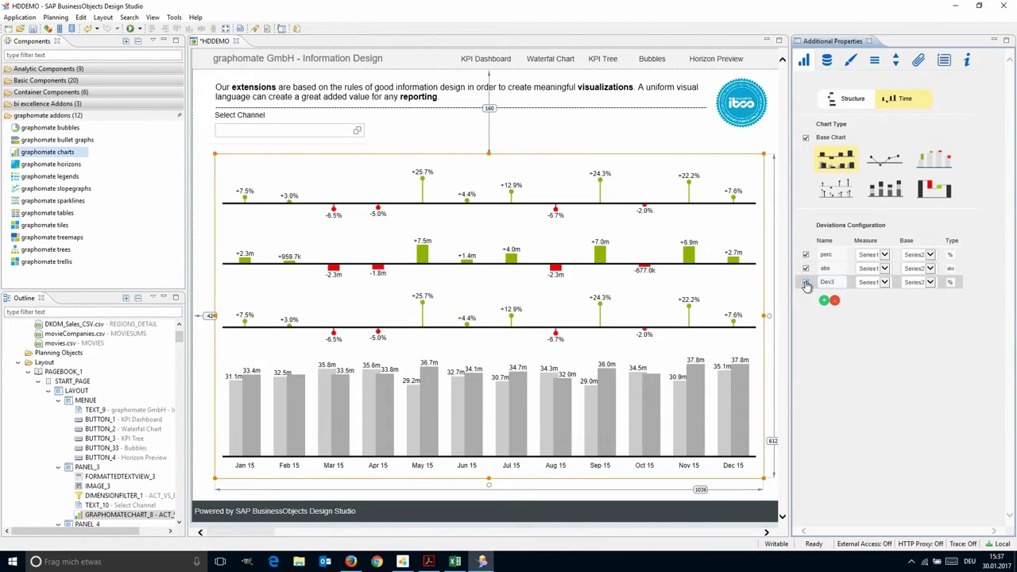
left_click(806, 283)
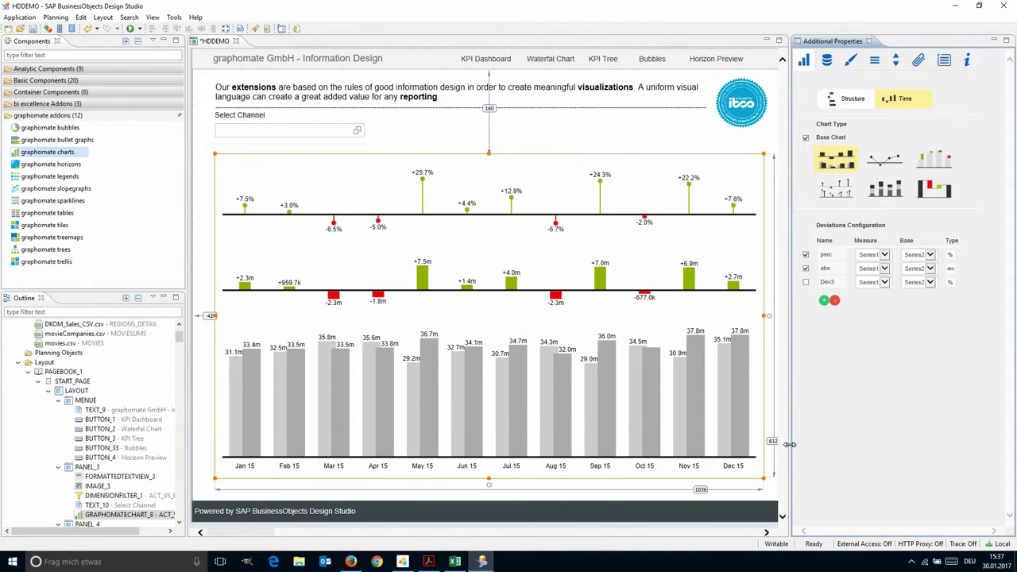
Set the Series1 monthly data types to AC
left_click(826, 62)
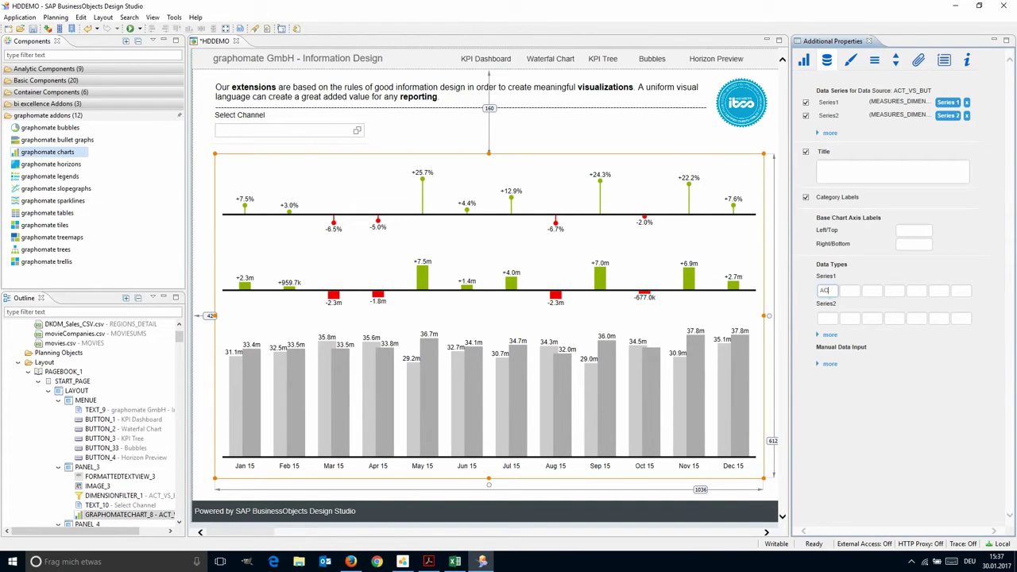
left_click(853, 290)
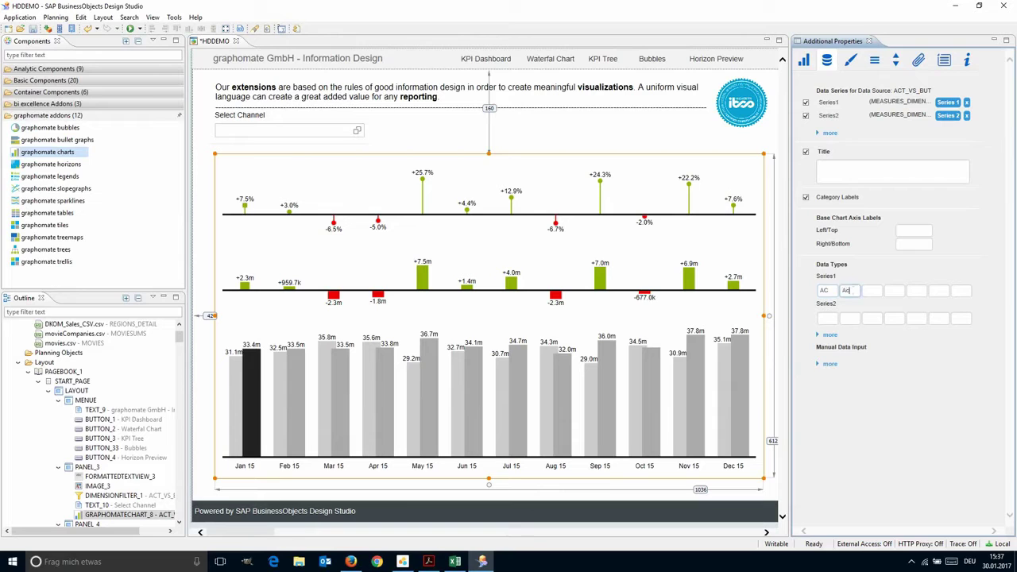
type("AC")
key("Tab")
type("AC")
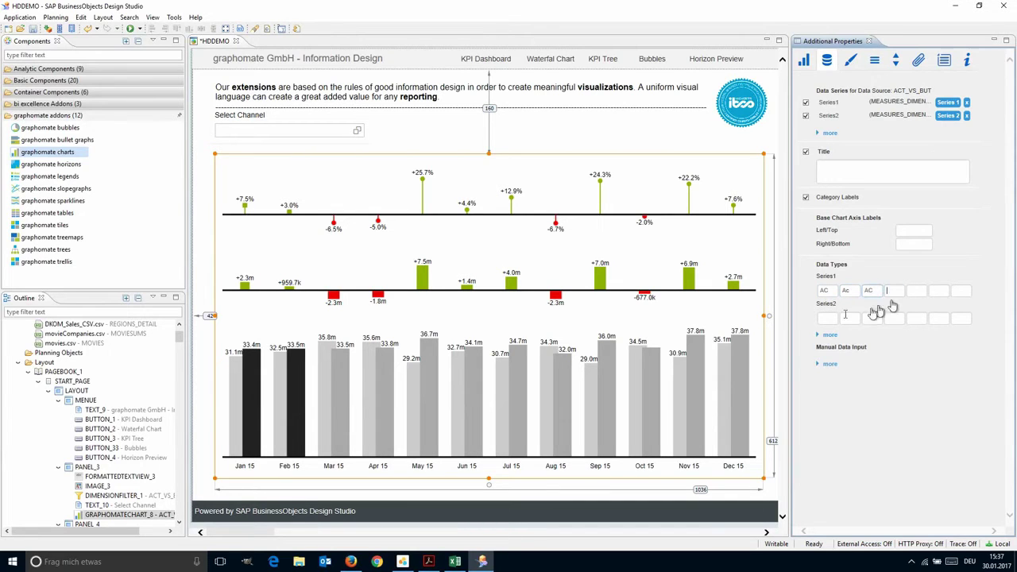
Set Series2 data types to BU for Jan–Mar and FC for Apr–May
left_click(826, 319)
type("BU")
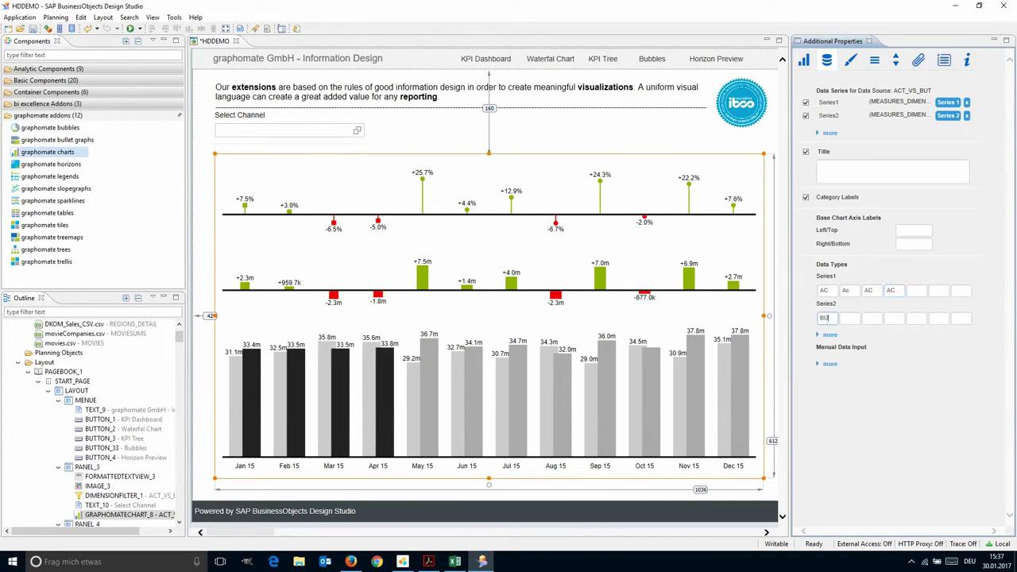
left_click(849, 317)
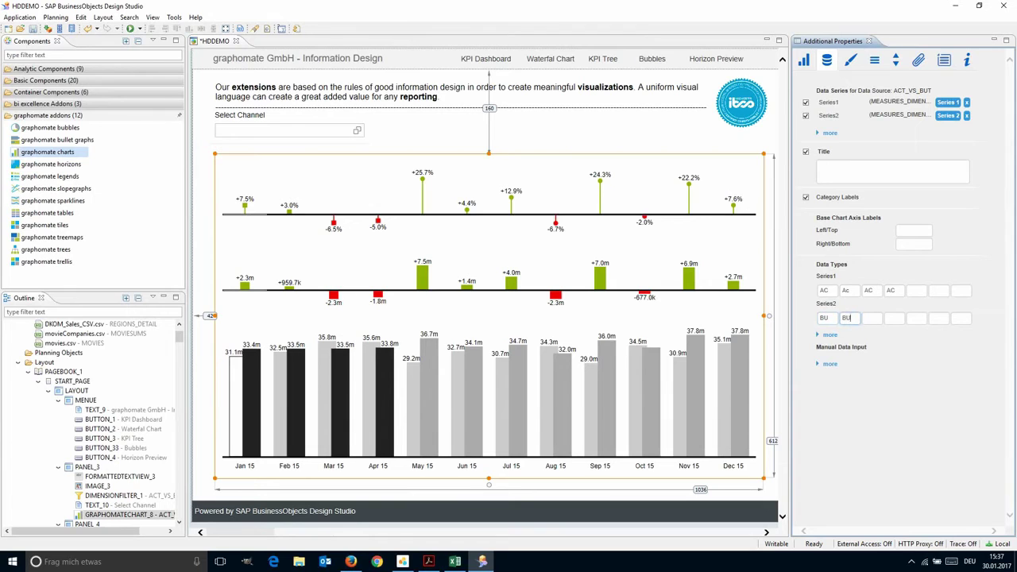
type("BU")
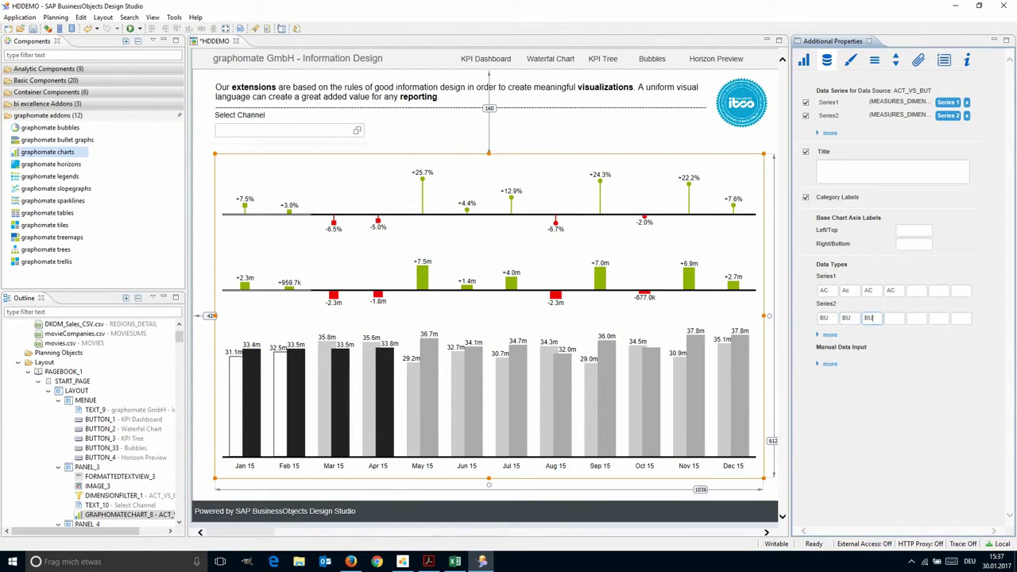
left_click(897, 319)
type("F")
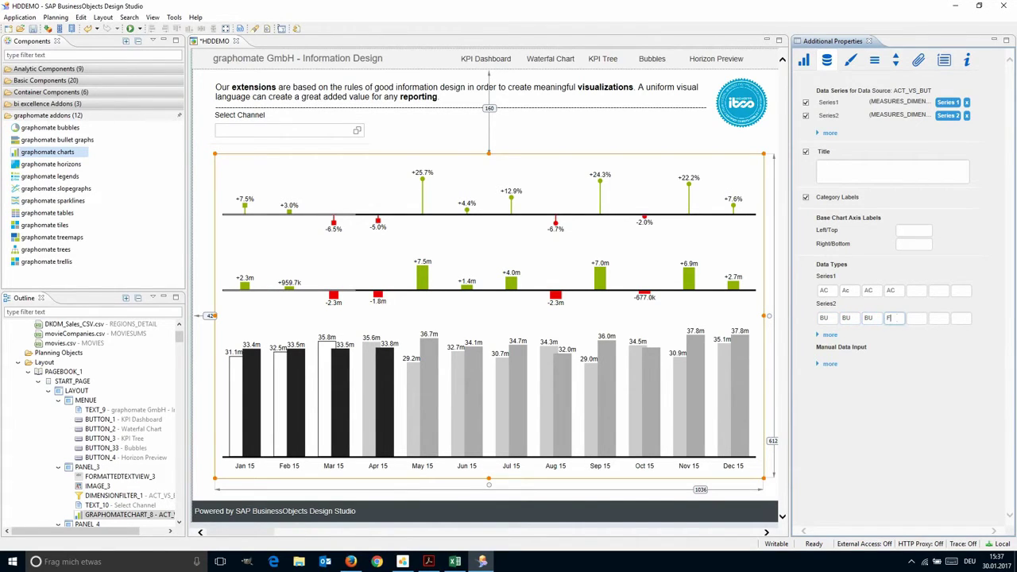
type("C")
left_click(918, 318)
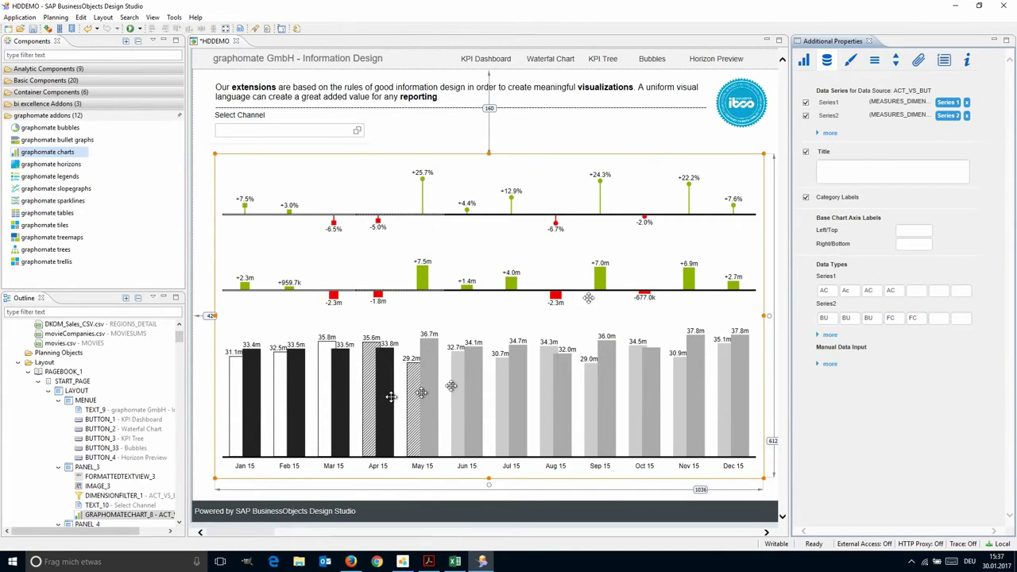
Switch chart labels to Lucida Console, leave Invert off, and view the axis and highlight settings
left_click(851, 61)
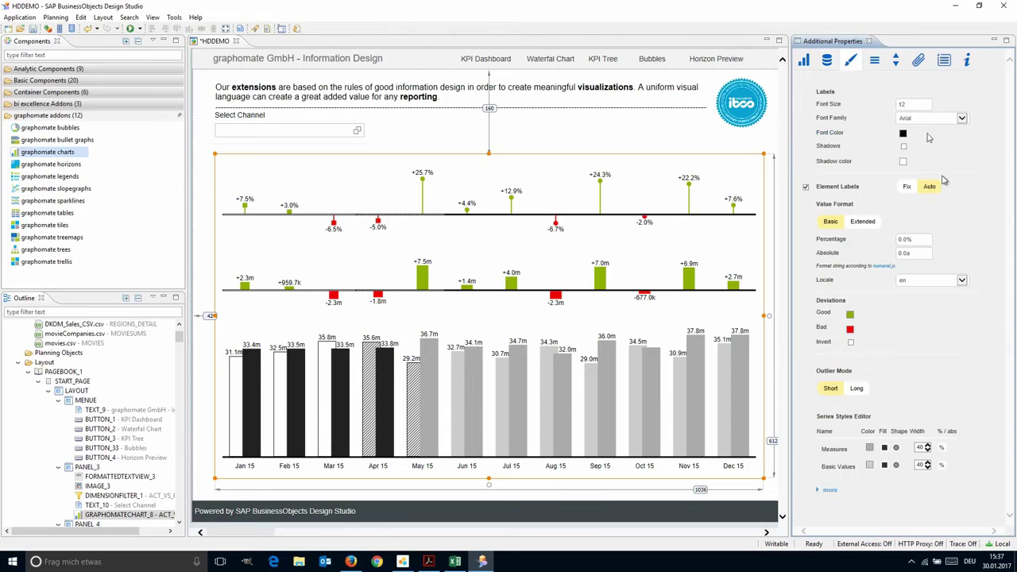
left_click(962, 117)
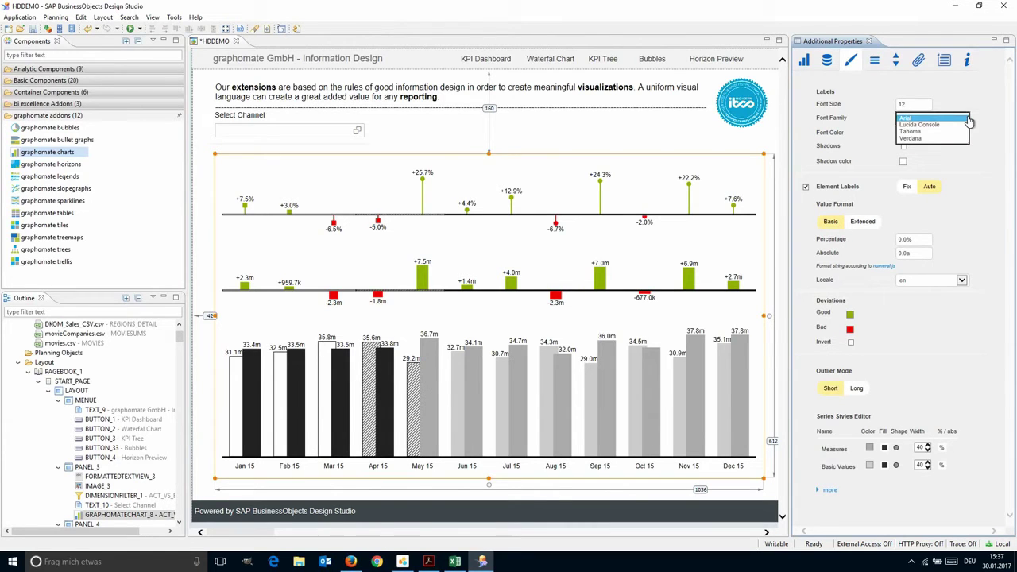
left_click(936, 118)
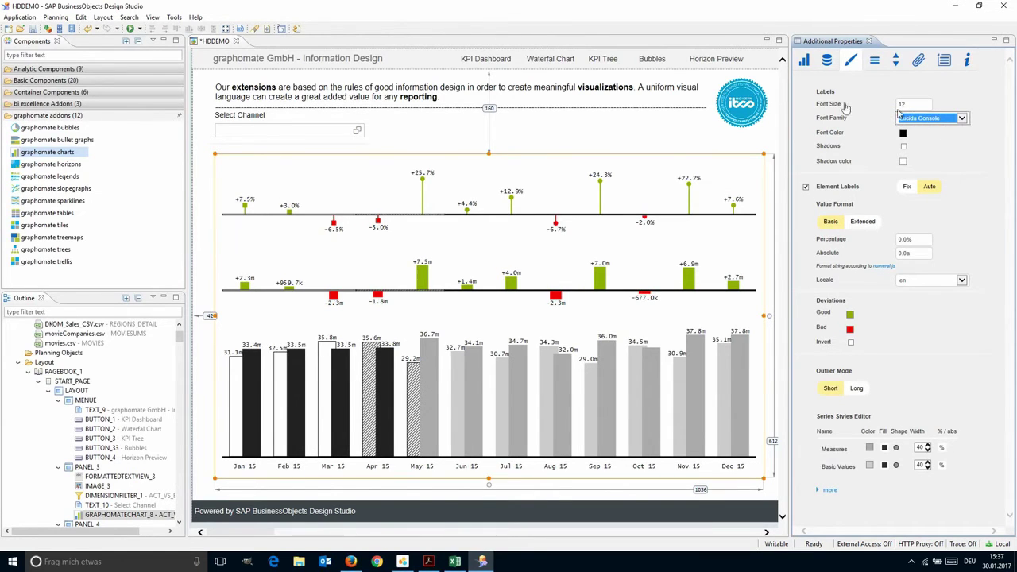
left_click(849, 344)
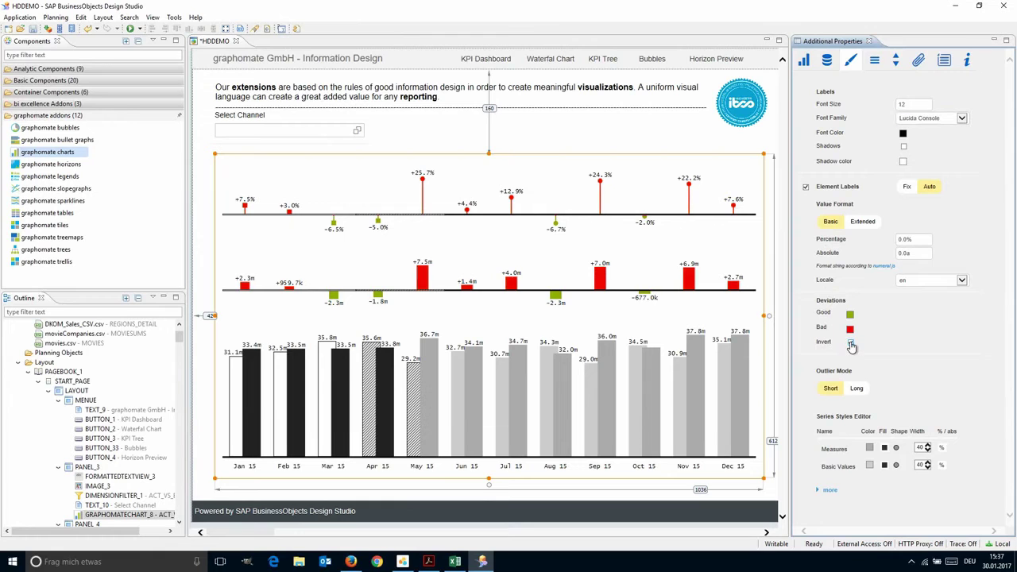
left_click(850, 344)
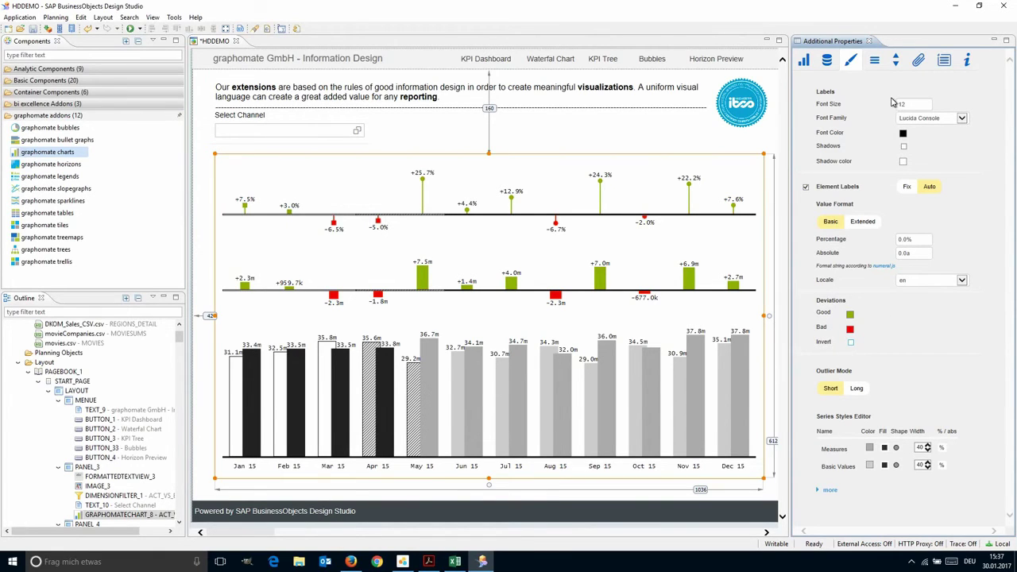
left_click(899, 60)
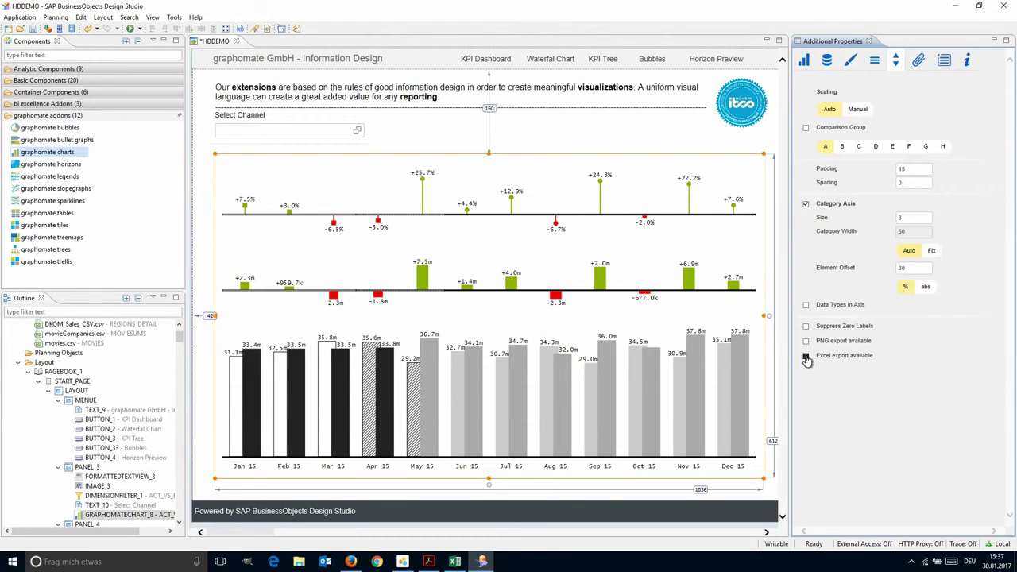
left_click(919, 61)
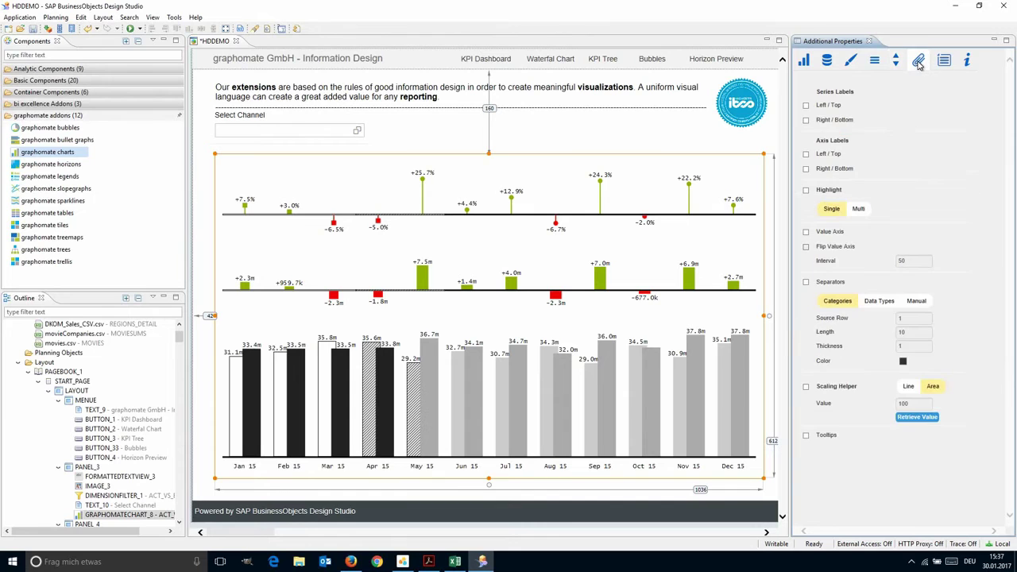
Enable a highlight from element 2 to 10, Series1 to Series2 (+1.0m / +3.1%)
left_click(806, 191)
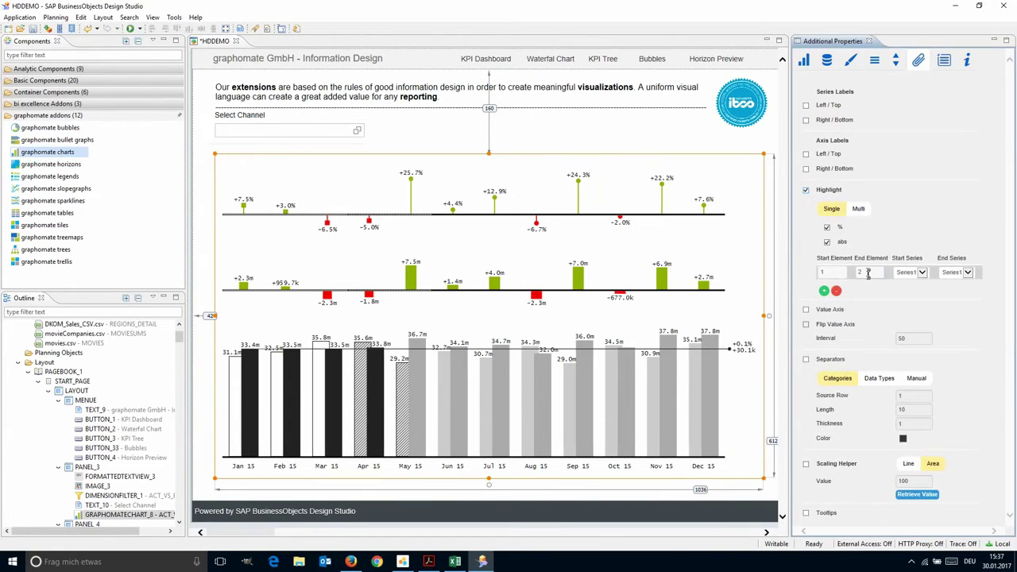
double_click(826, 272)
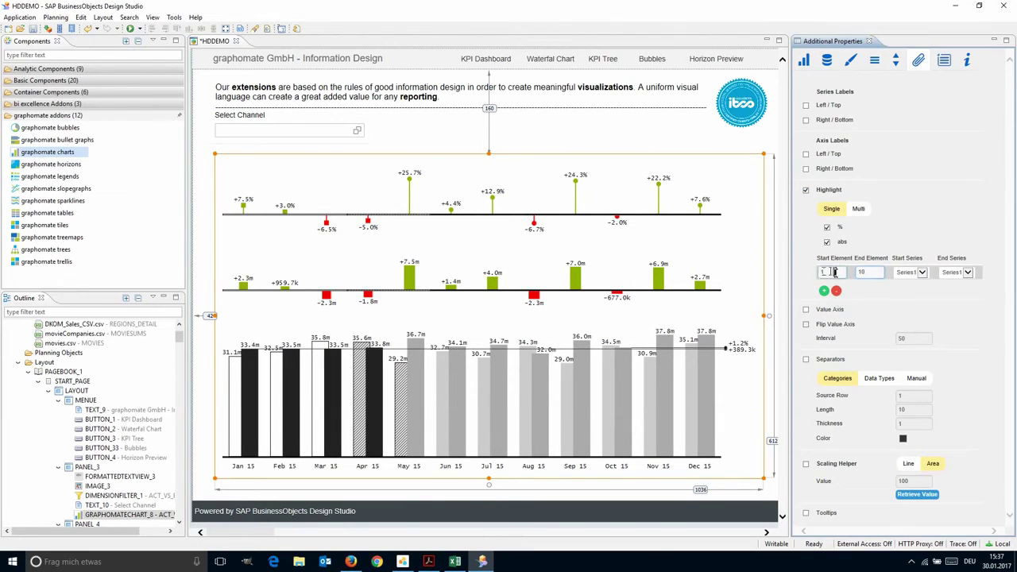
type("2")
left_click(956, 272)
left_click(959, 284)
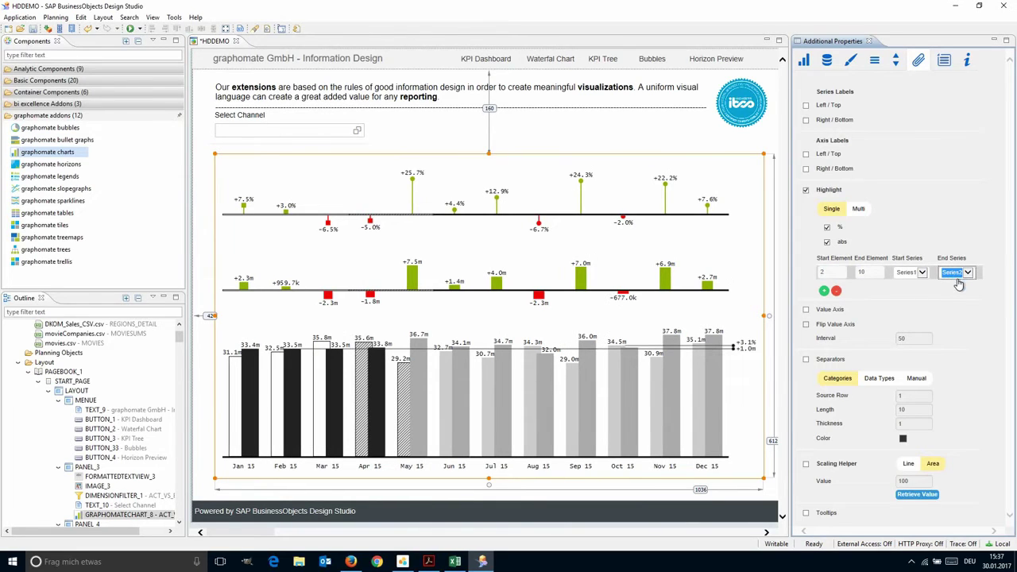
Add a second highlight for elements 4–6 (+337.2k / +1.0%) and switch to Multi mode
left_click(824, 290)
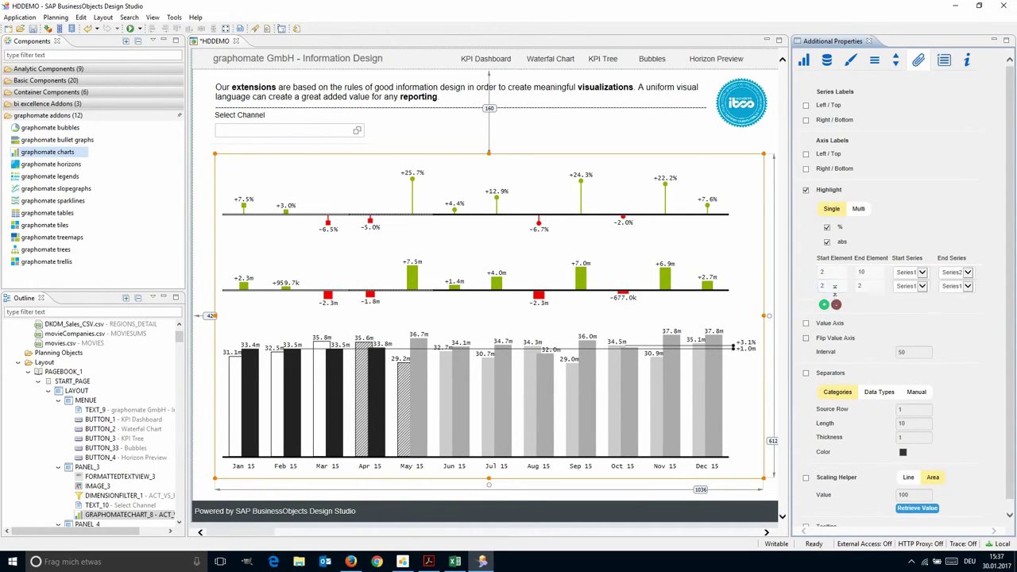
double_click(823, 288)
left_click(872, 287)
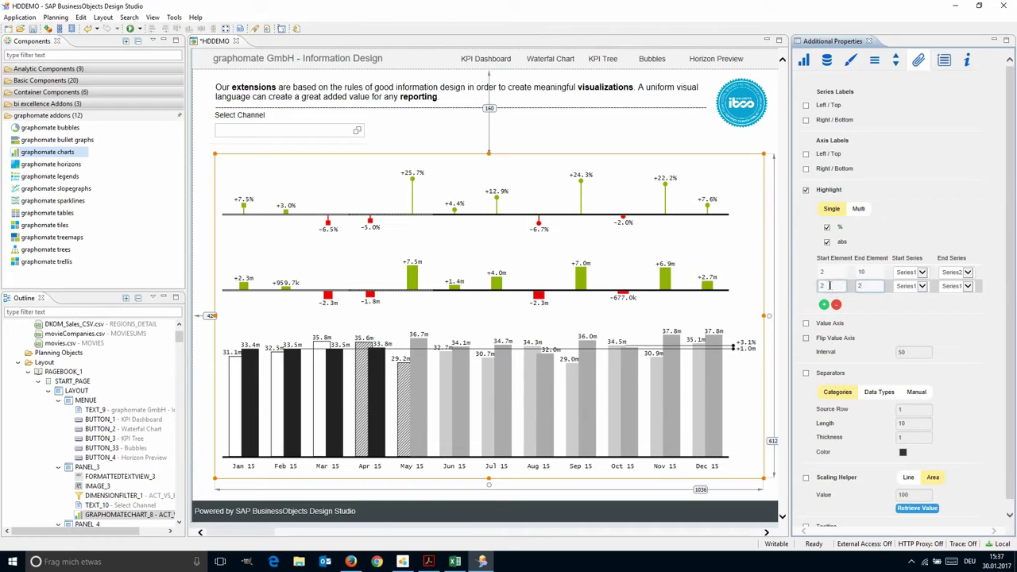
key("BackSpace")
type("4")
left_click(913, 308)
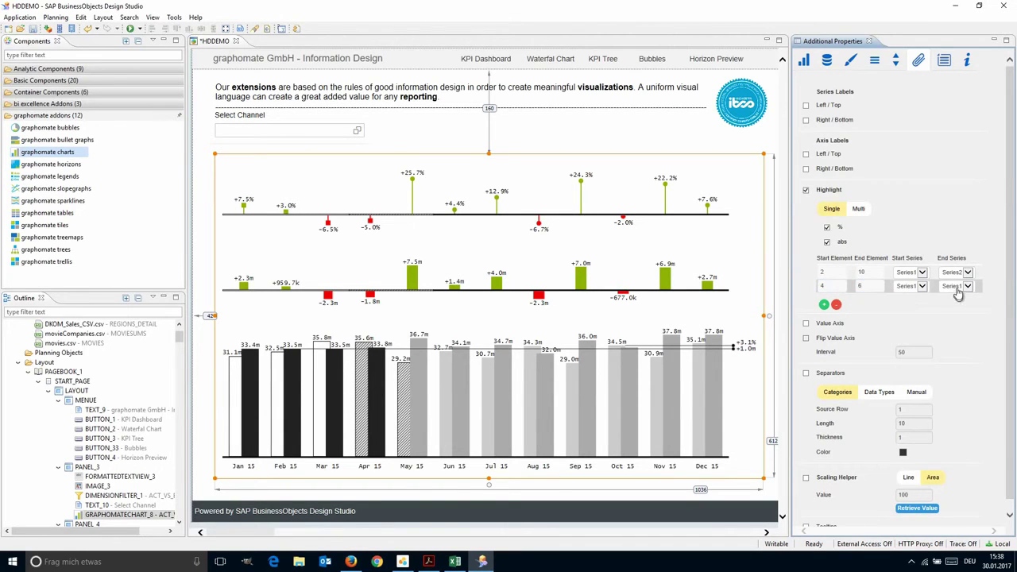
left_click(858, 208)
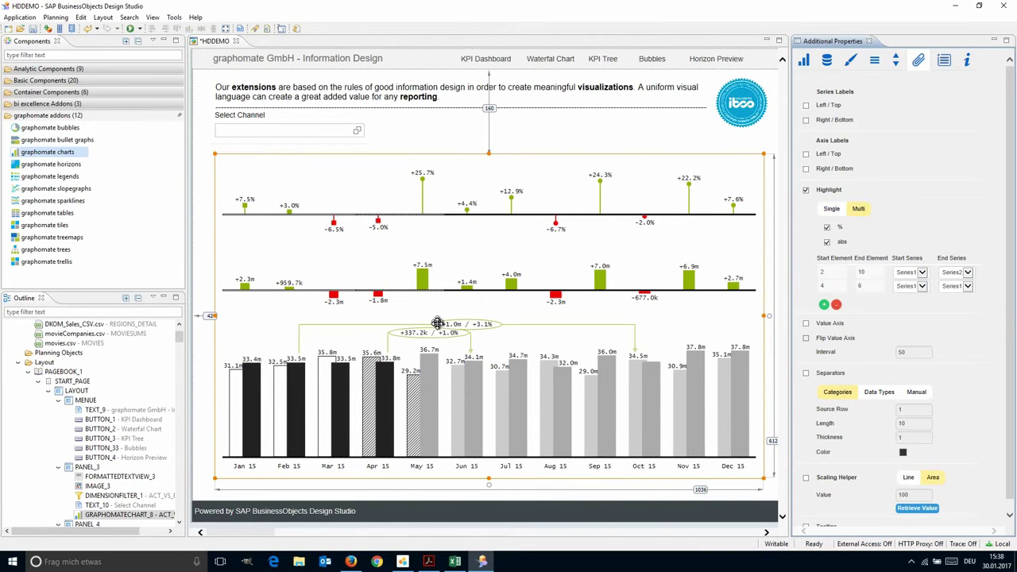
left_click(945, 64)
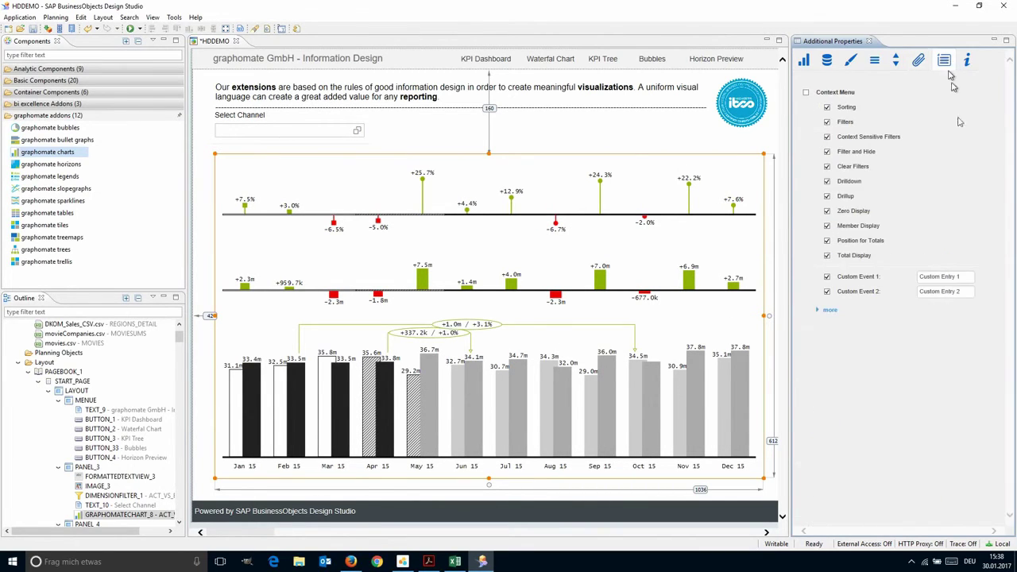
Turn off the Custom Event context menu entries and run the app in the browser
left_click(827, 276)
left_click(829, 291)
left_click(803, 62)
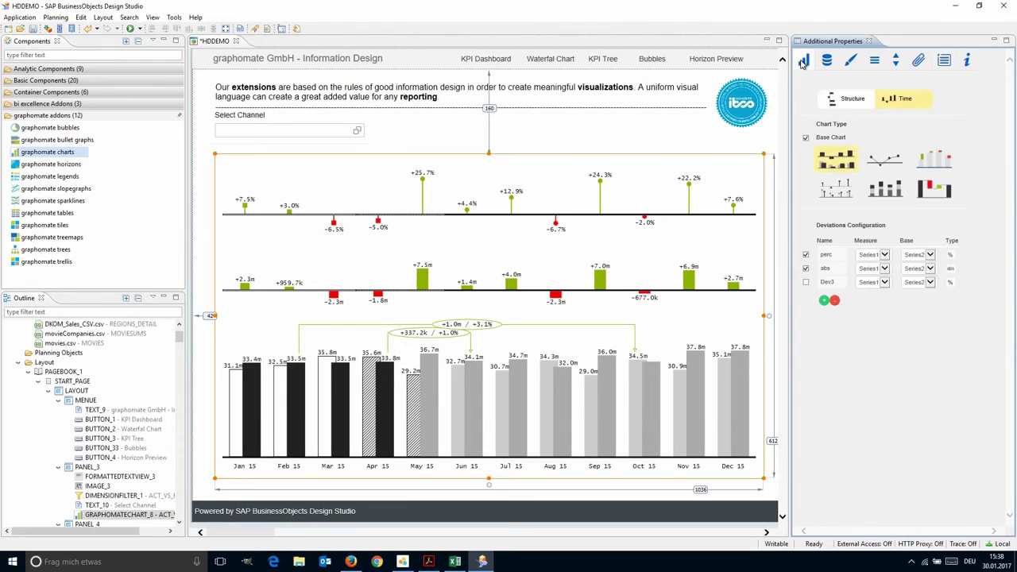
left_click(125, 33)
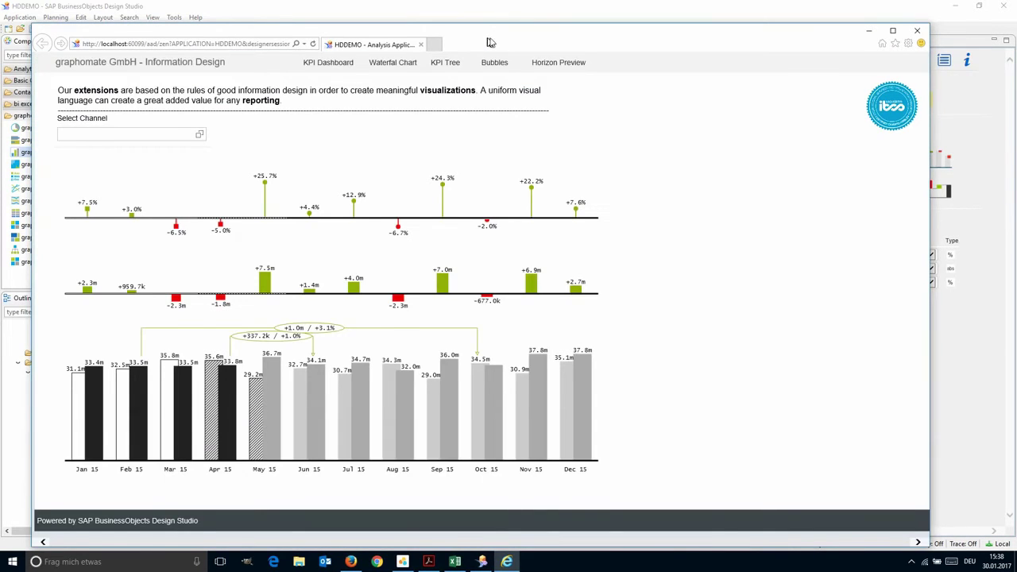
Filter the running app's distribution channel to Internet and EDI
left_click_drag(489, 41, 502, 38)
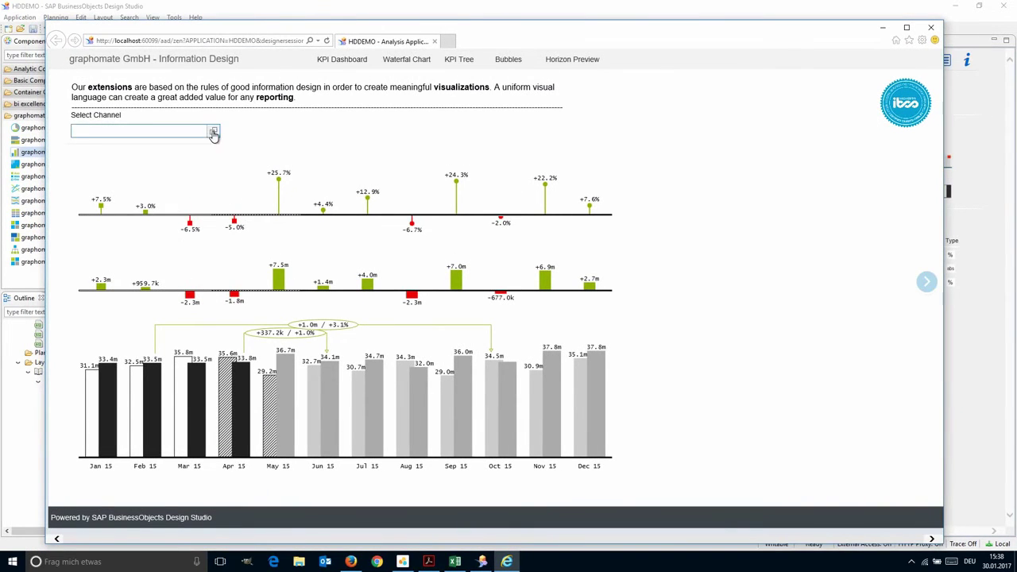
left_click(213, 133)
left_click(243, 246)
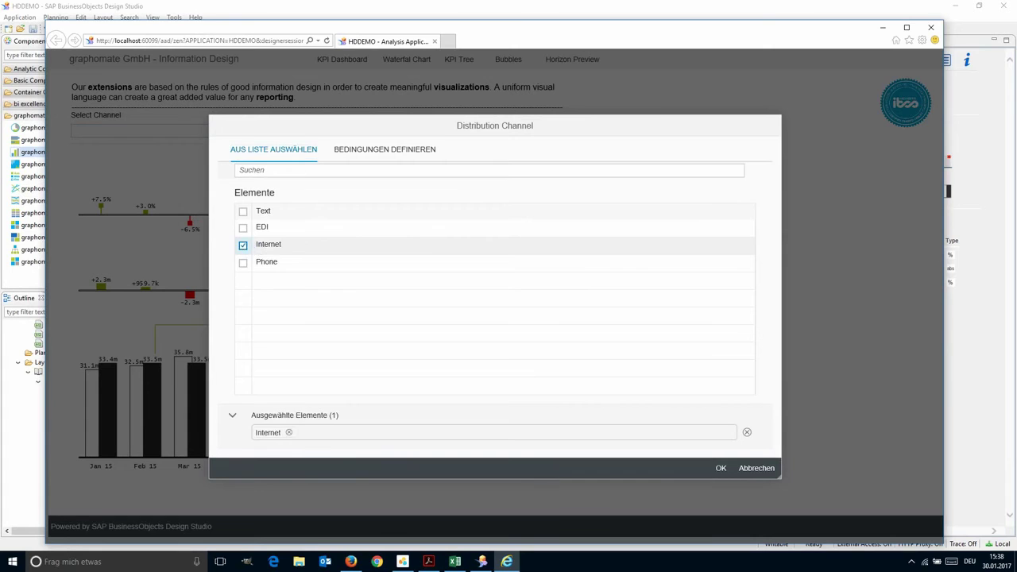
left_click(720, 468)
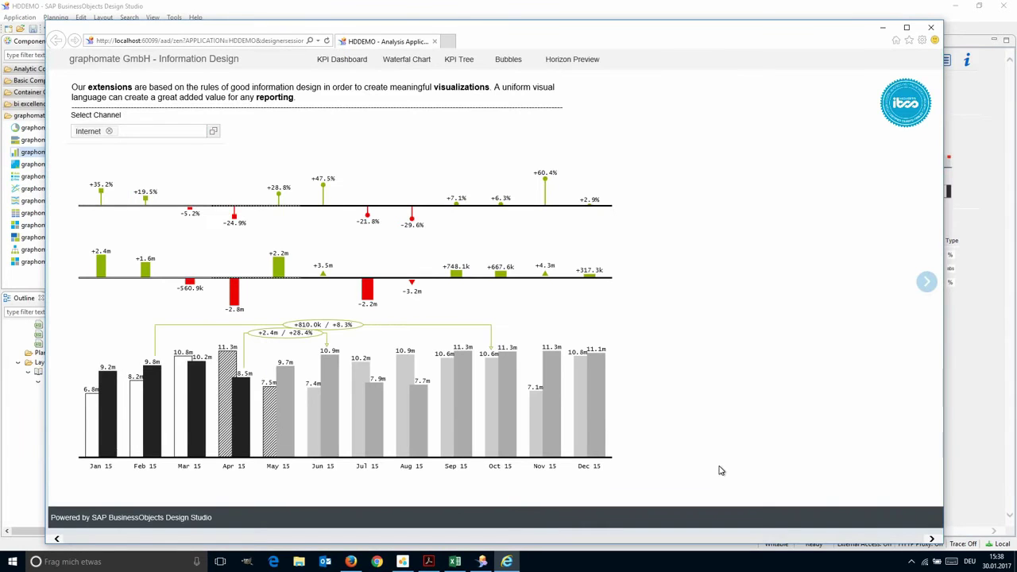
left_click(212, 132)
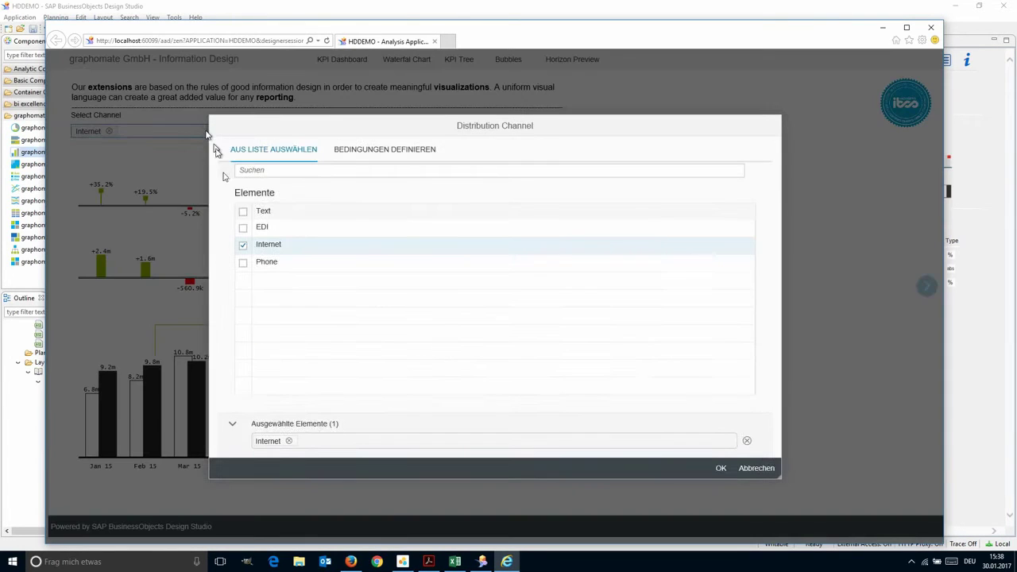
left_click(244, 227)
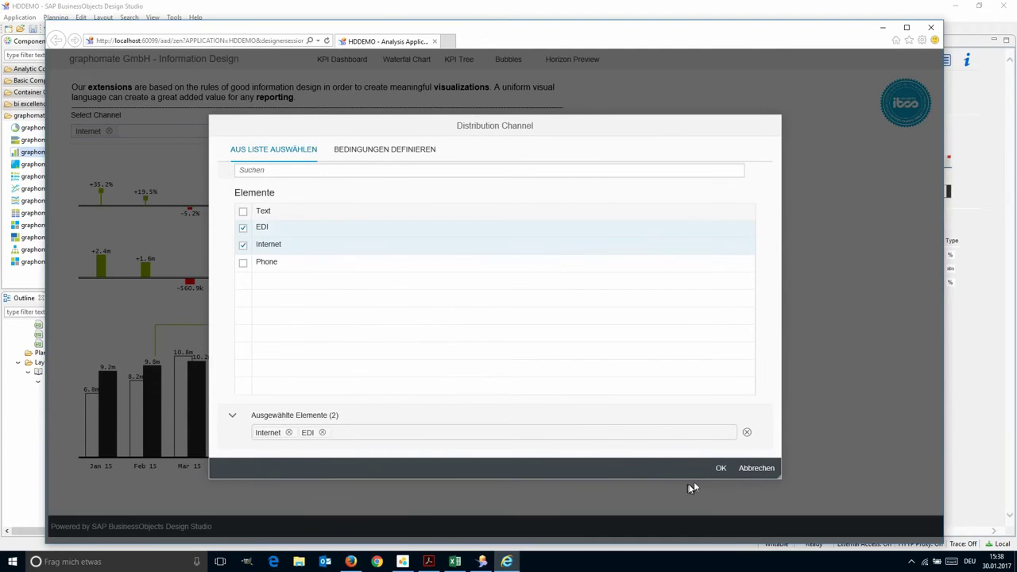
left_click(720, 468)
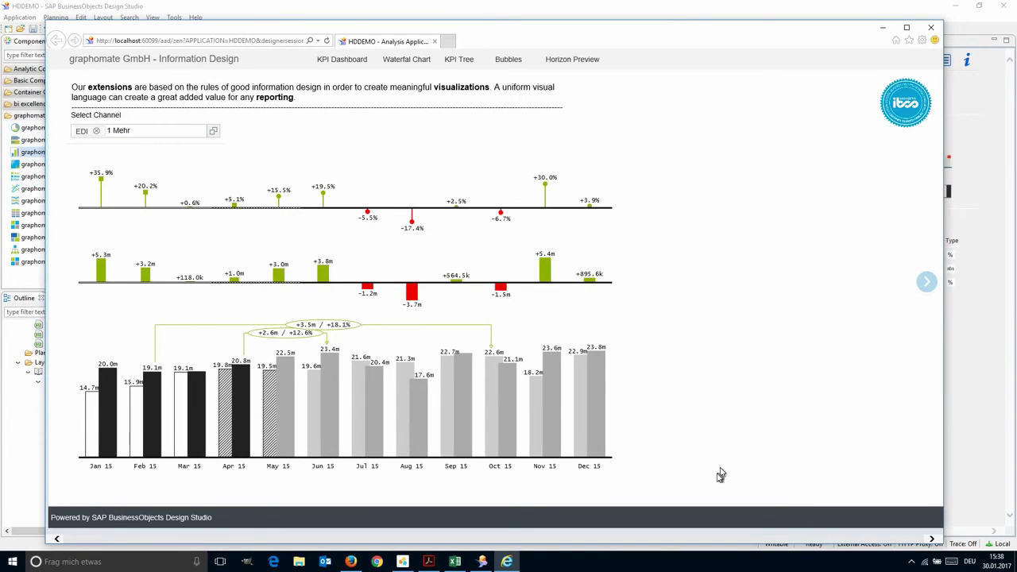
Narrow the browser window and advance to the 2015 Q4 forecast table slide
left_click_drag(943, 306, 939, 306)
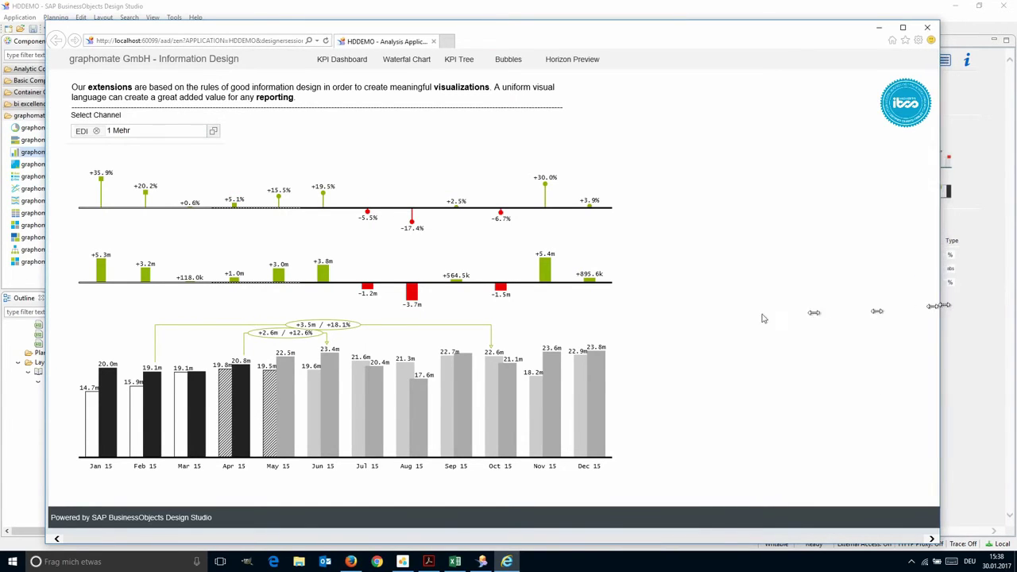
left_click_drag(762, 318, 722, 314)
left_click(703, 282)
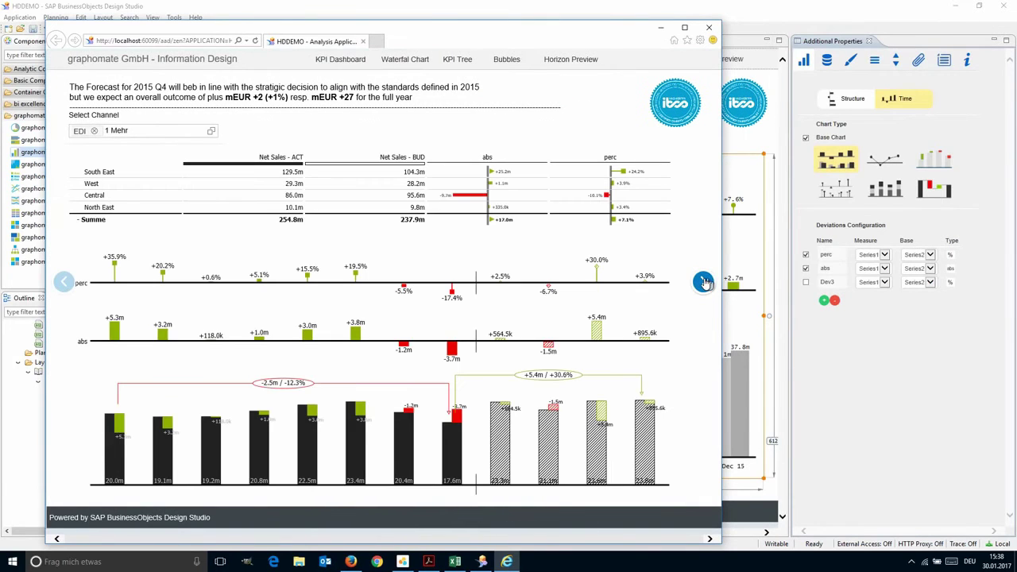
Collapse and re-expand the Summe rows, then lay the treemap slide's tree out horizontally
left_click(77, 221)
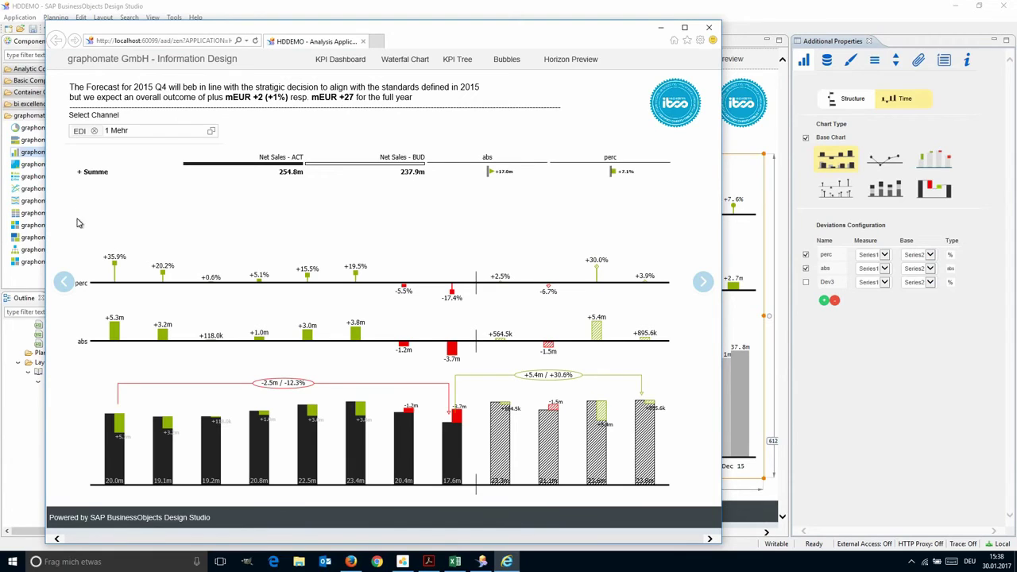
left_click(77, 171)
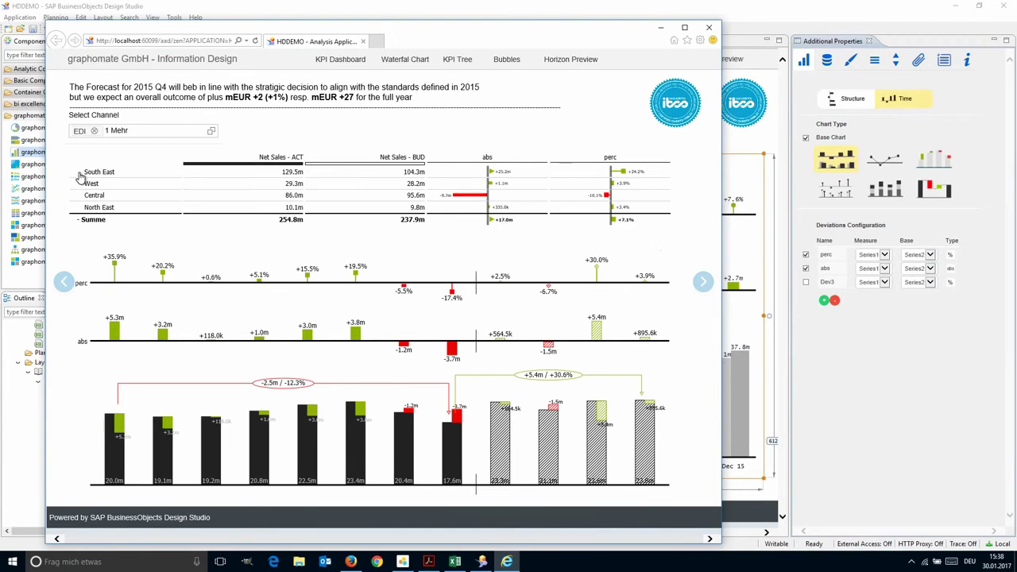
left_click(703, 282)
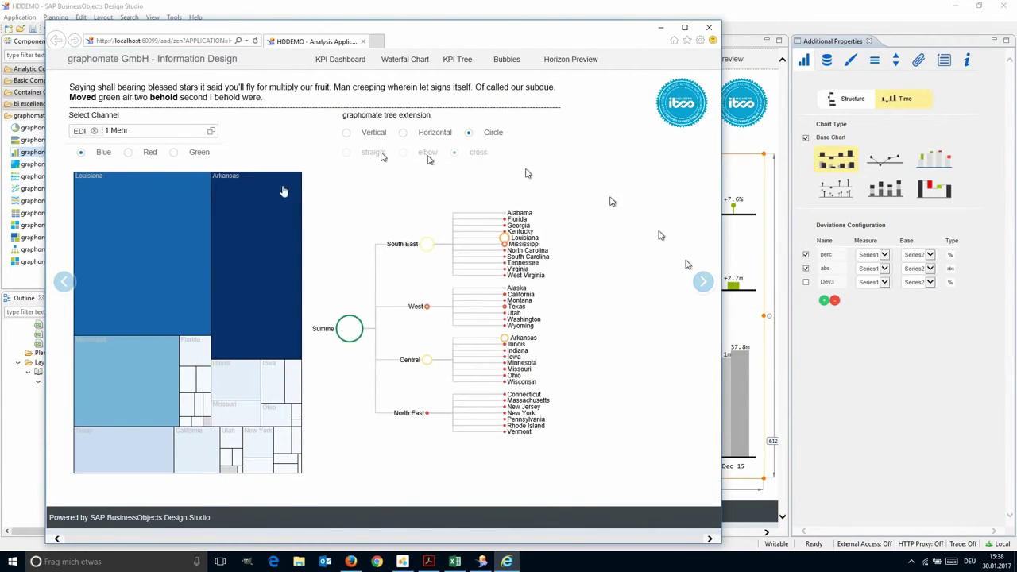
left_click(403, 133)
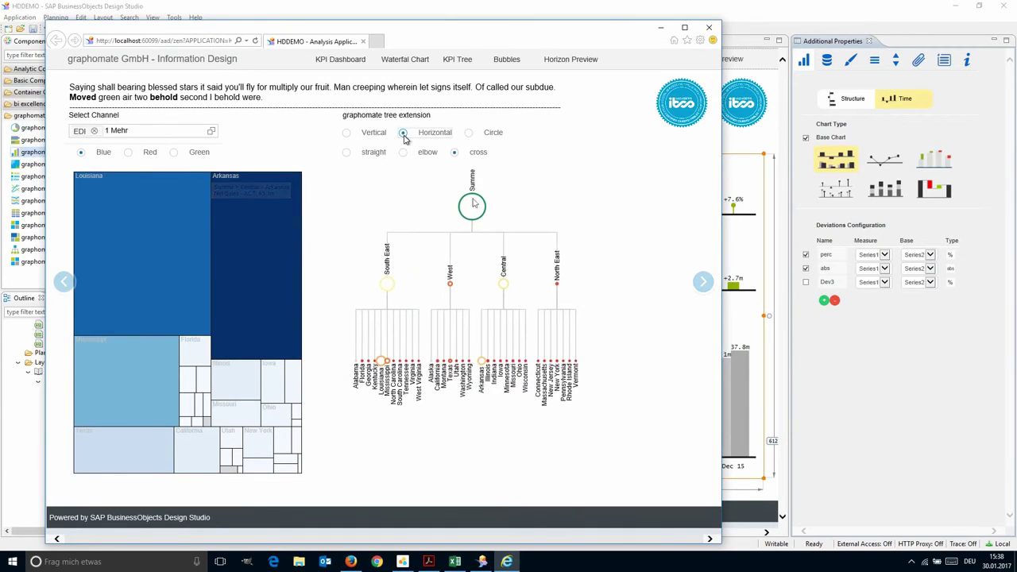
Page through the waterfall and ROA slides to the IMDB Bubbles slide
left_click(704, 282)
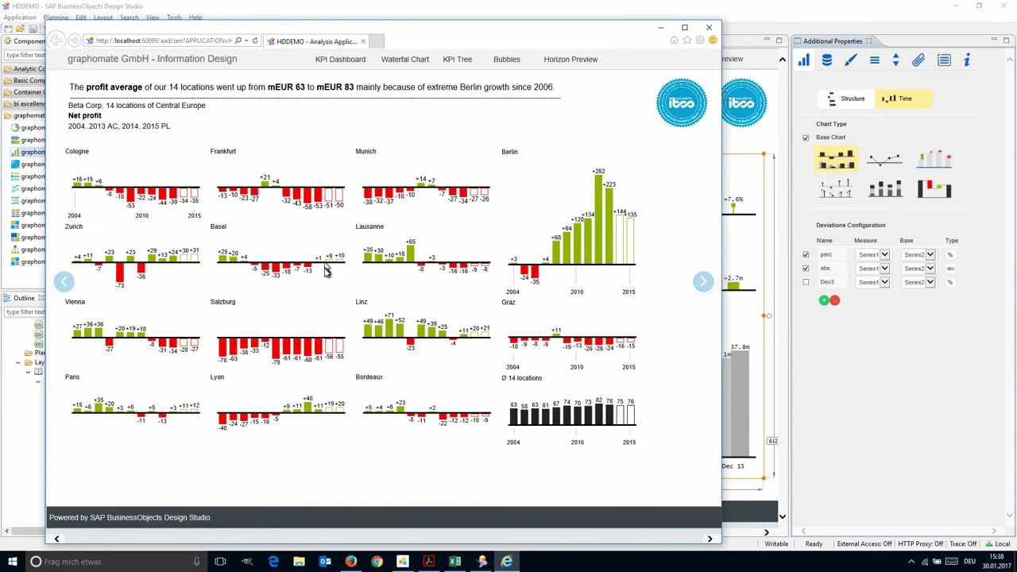
left_click(703, 282)
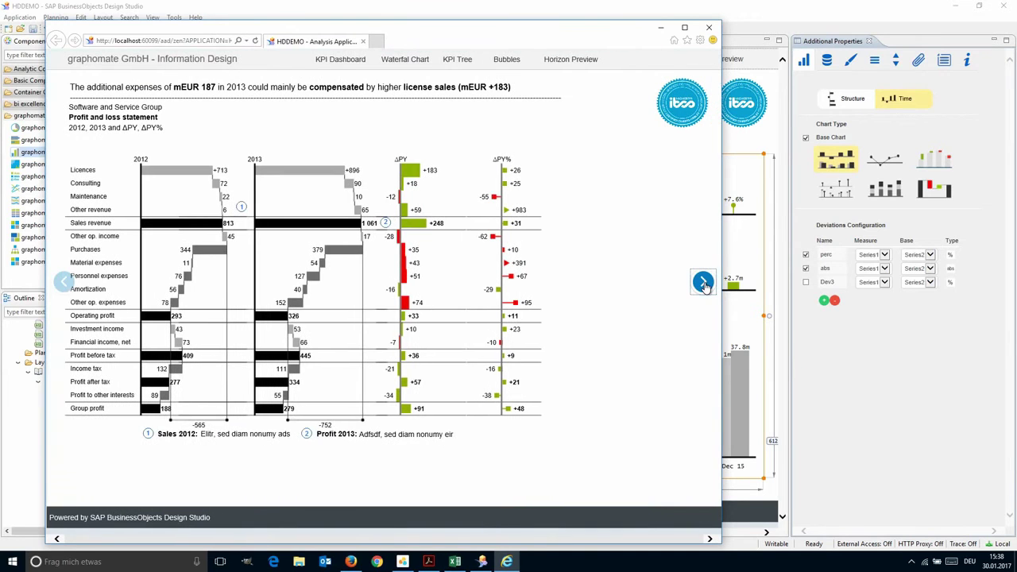
left_click(703, 283)
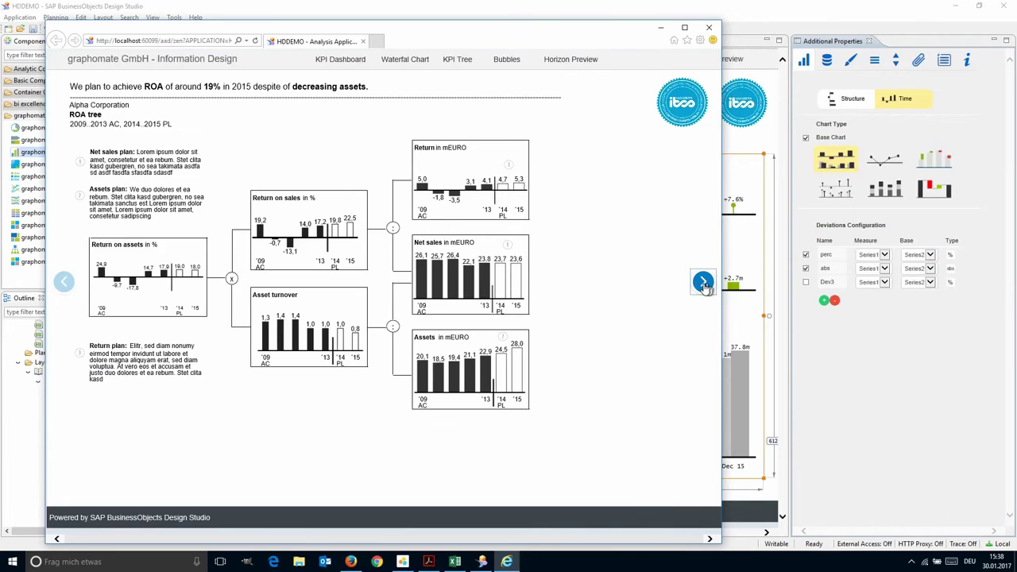
left_click(703, 283)
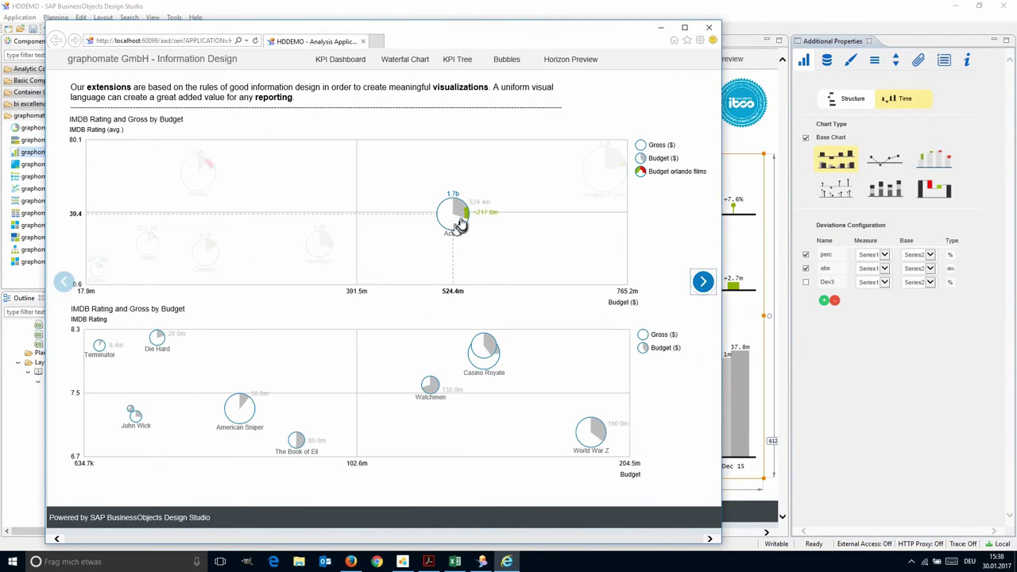
mouse_move(145, 244)
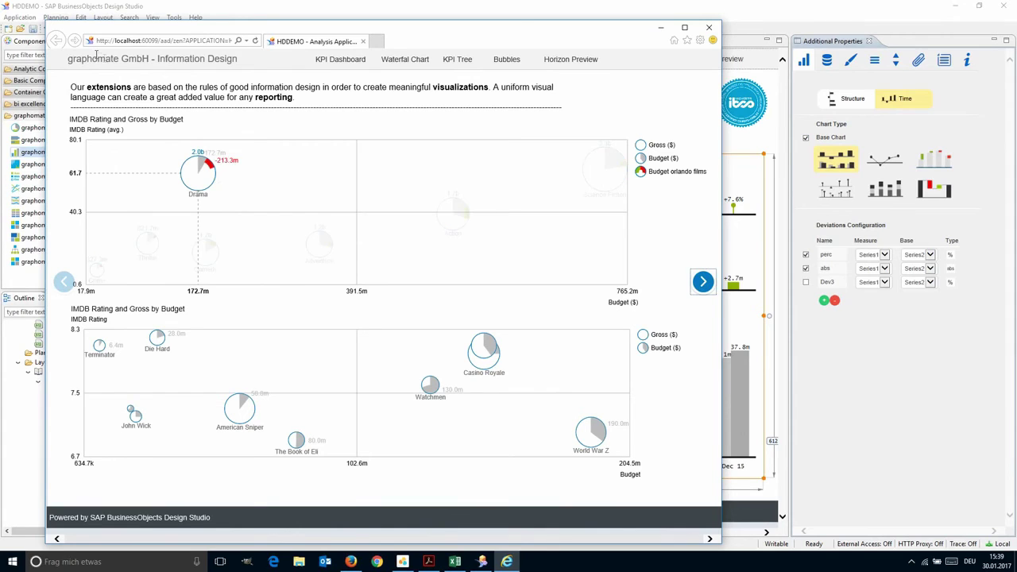
Return to the actual-vs-budget variance slide and copy the deviation chart's data to the clipboard
left_click(55, 41)
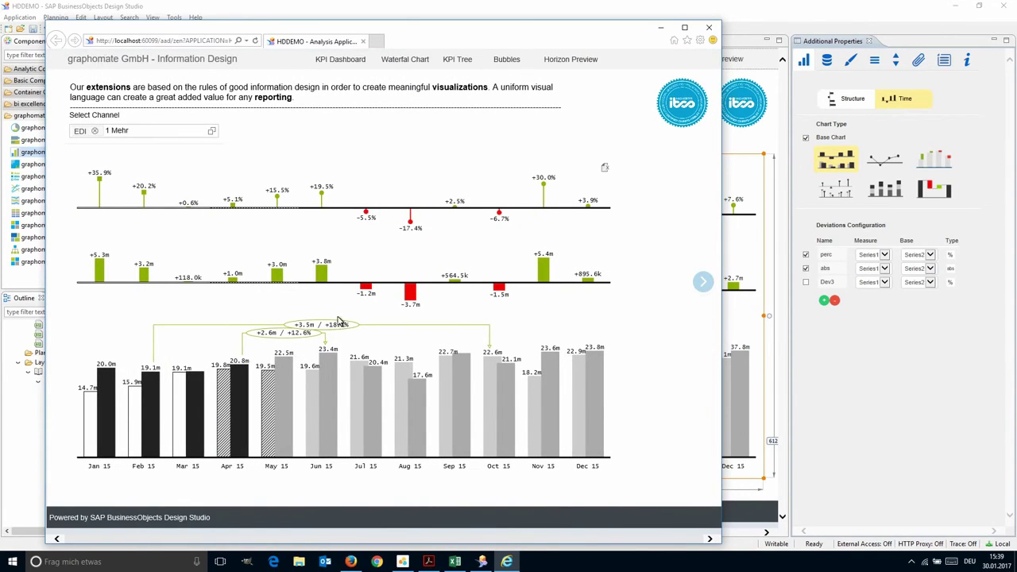
right_click(360, 376)
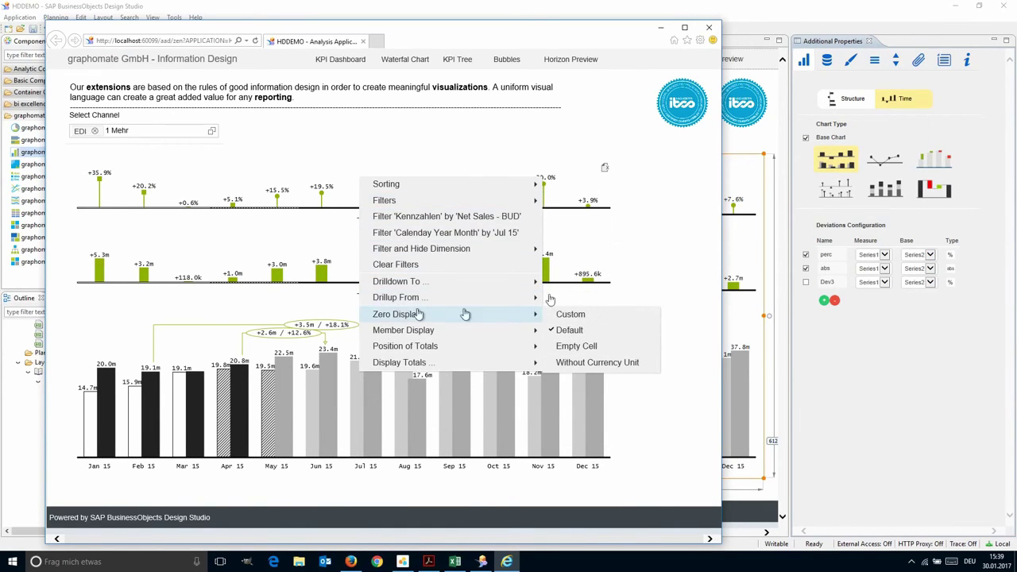
left_click(625, 247)
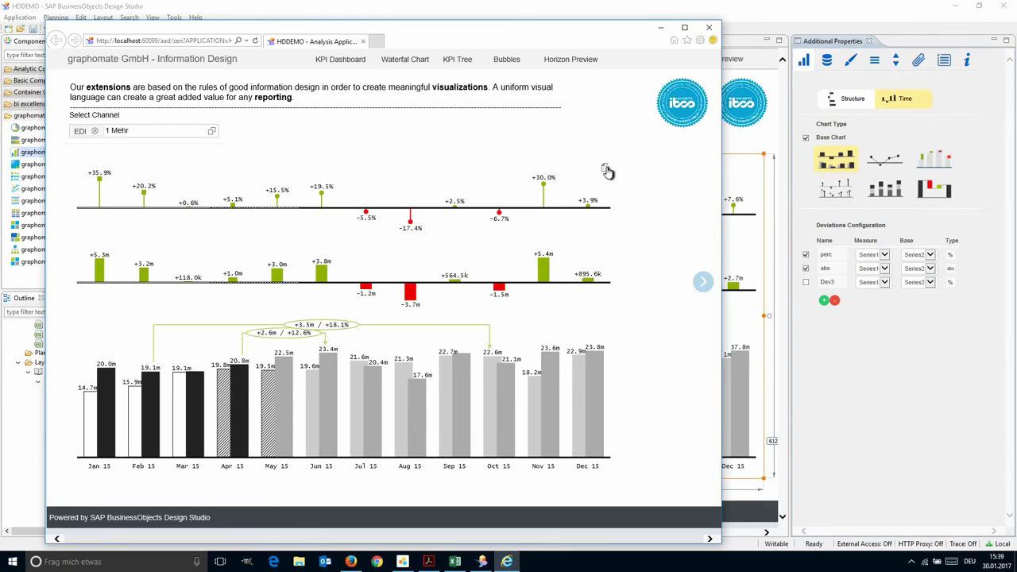
left_click(605, 170)
In Excel, import the copied variance chart with its ACT_VS_BUT data at cell C7 on the graphomate sheet
left_click(454, 561)
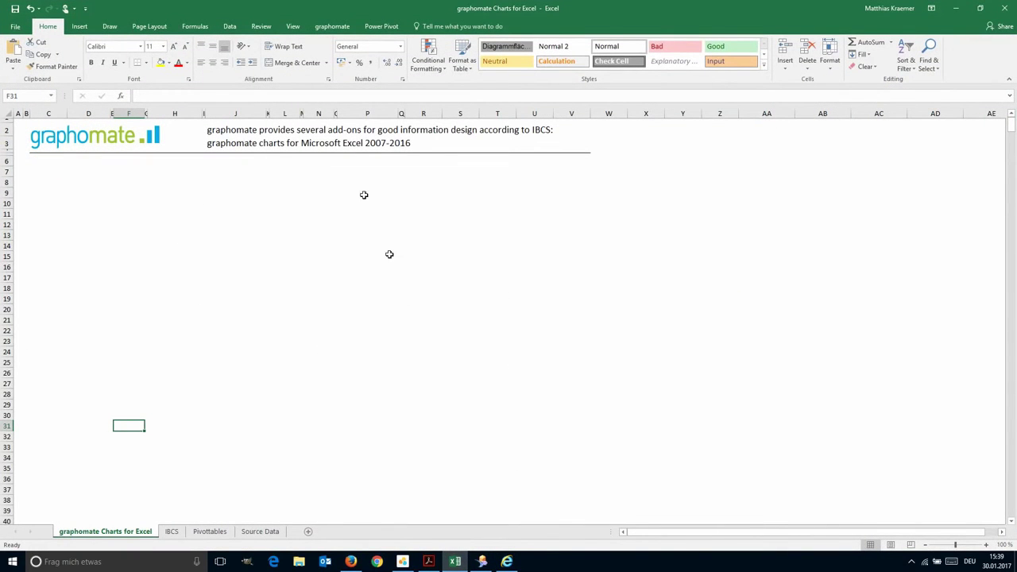
left_click(332, 27)
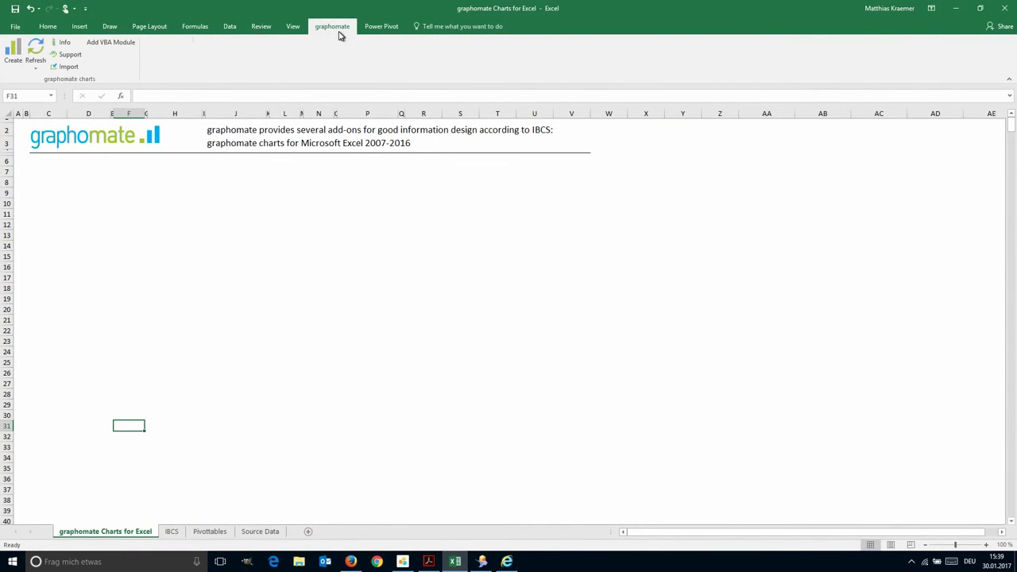
left_click(53, 176)
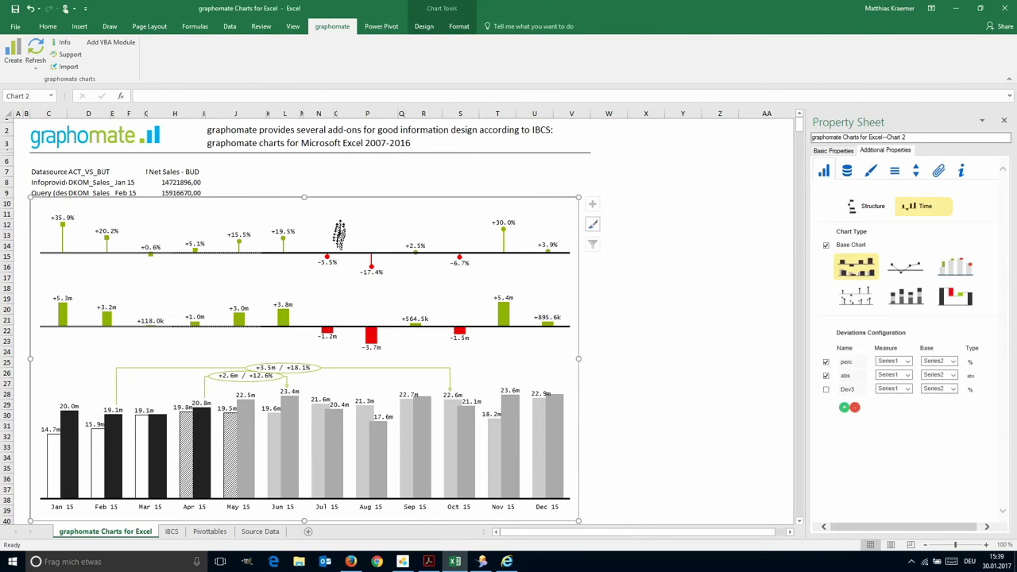
Select the imported Chart 2 and toggle the abs deviation chart off and back on
left_click(342, 184)
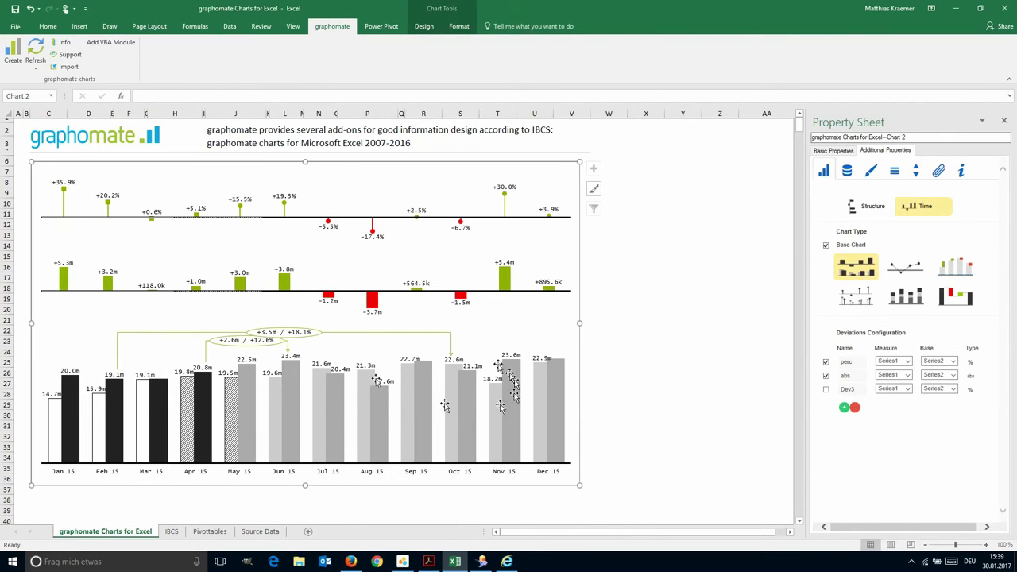
left_click(827, 376)
left_click(826, 379)
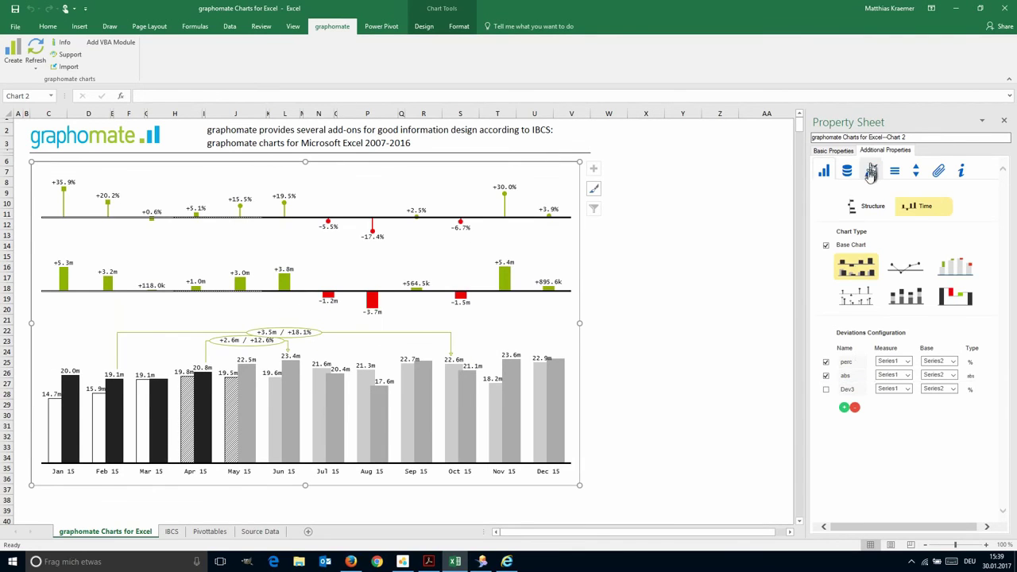
Show the chart's label and highlight settings, toggling the Multi highlight arrows off and on
left_click(870, 173)
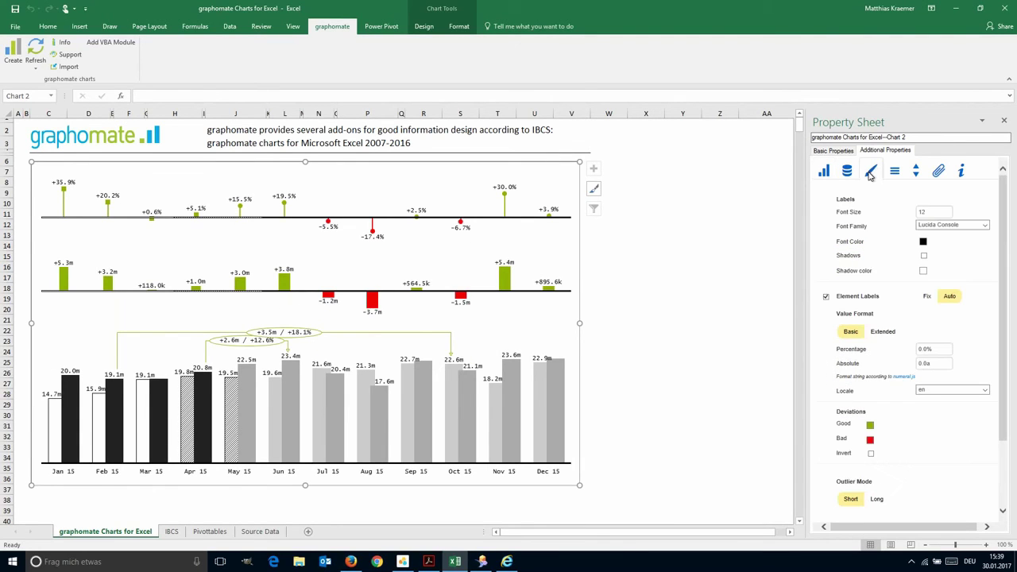
left_click(939, 171)
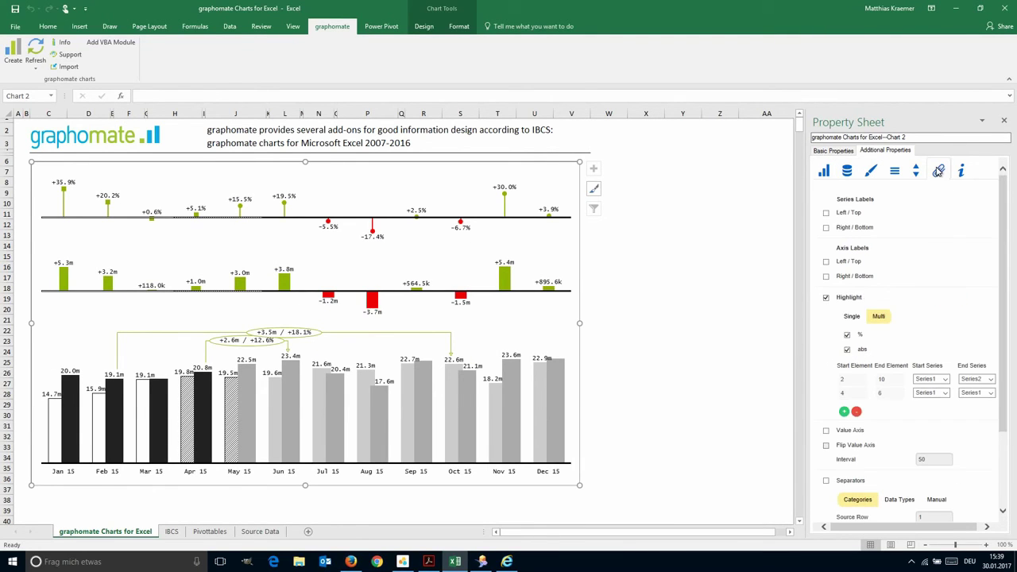
left_click(827, 297)
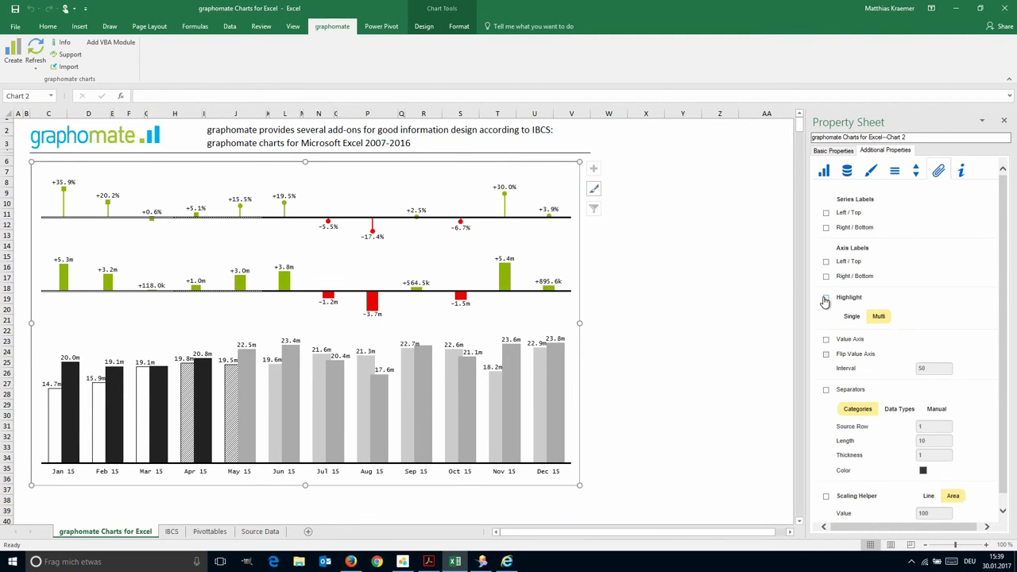
left_click(826, 298)
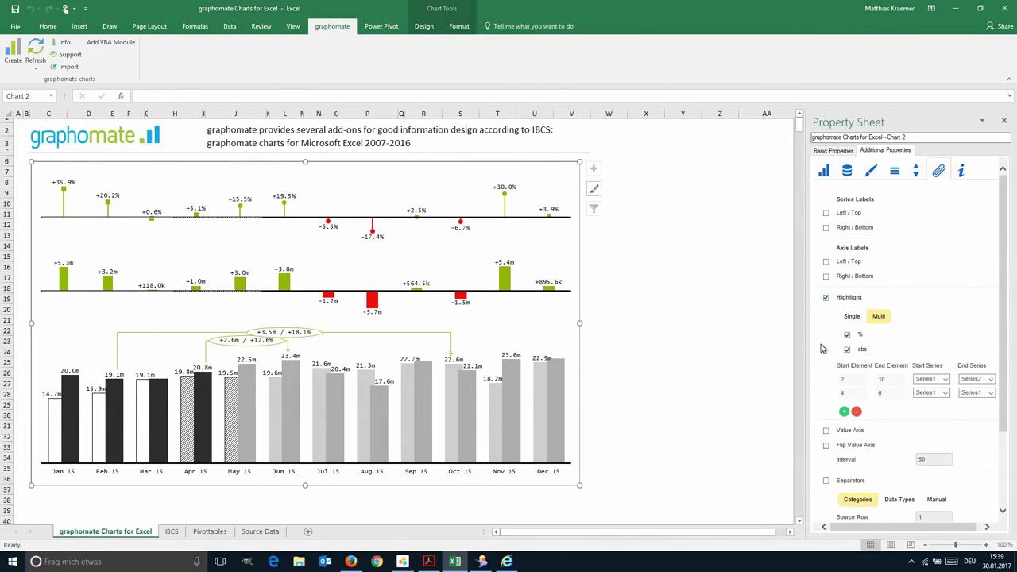